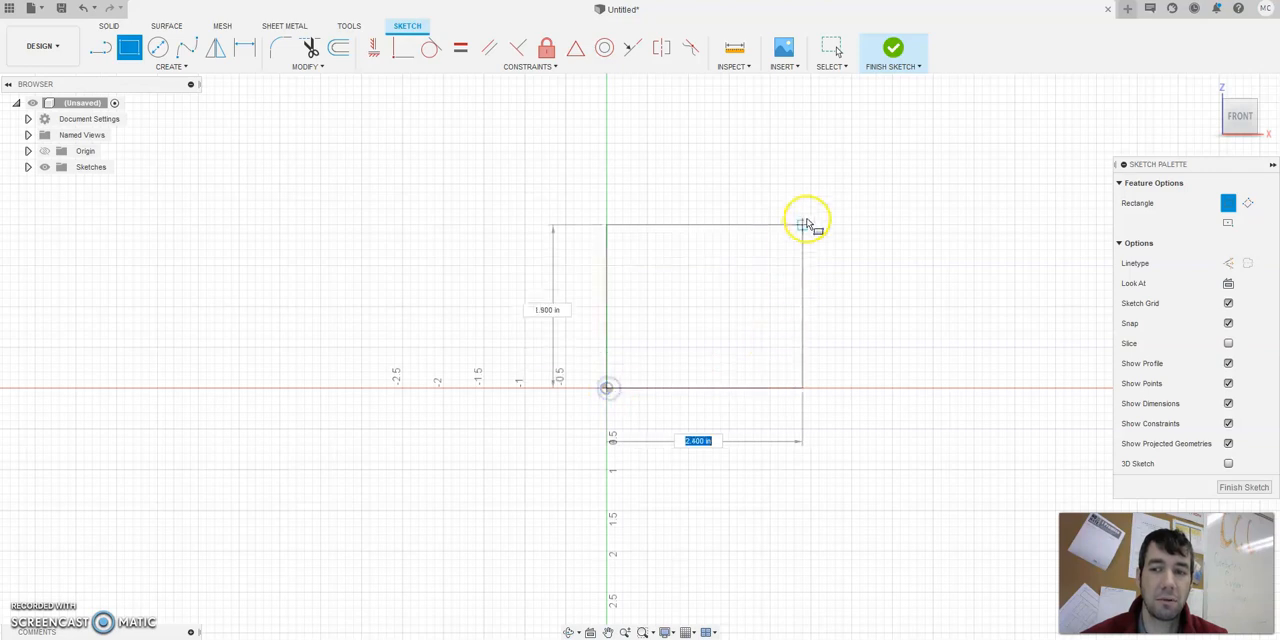
Draw a rectangle 6 in wide and 10 in high from the origin on the front plane and finish the sketch.
text(6)
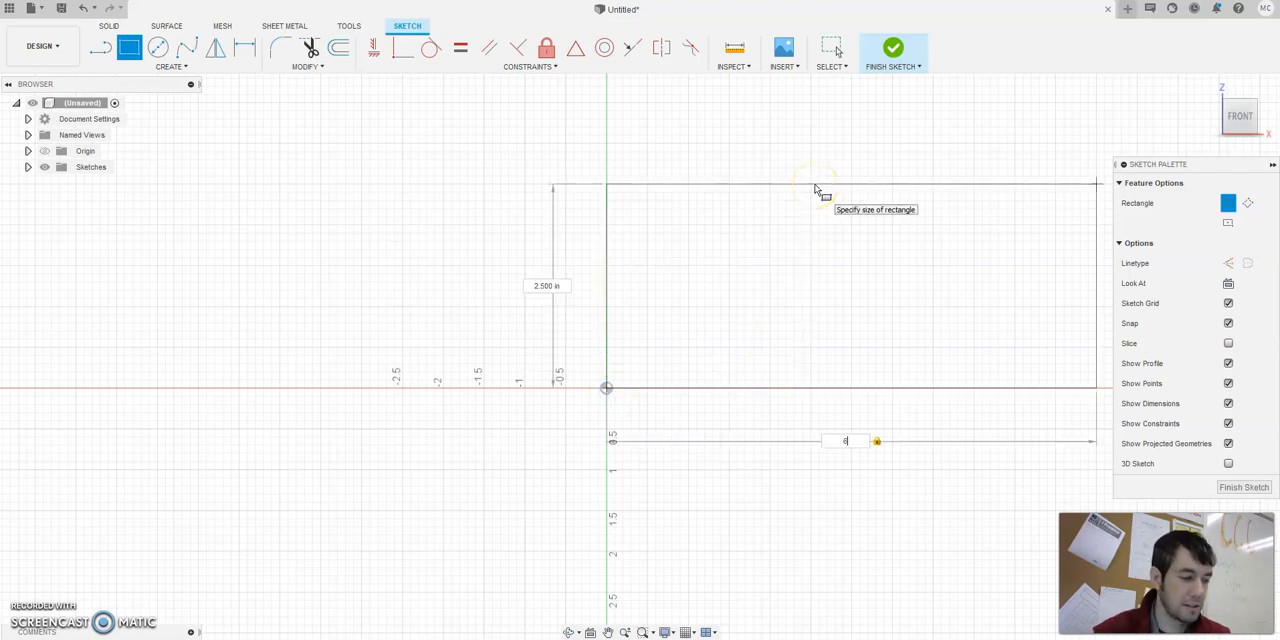
key(Tab)
text(10)
key(Return)
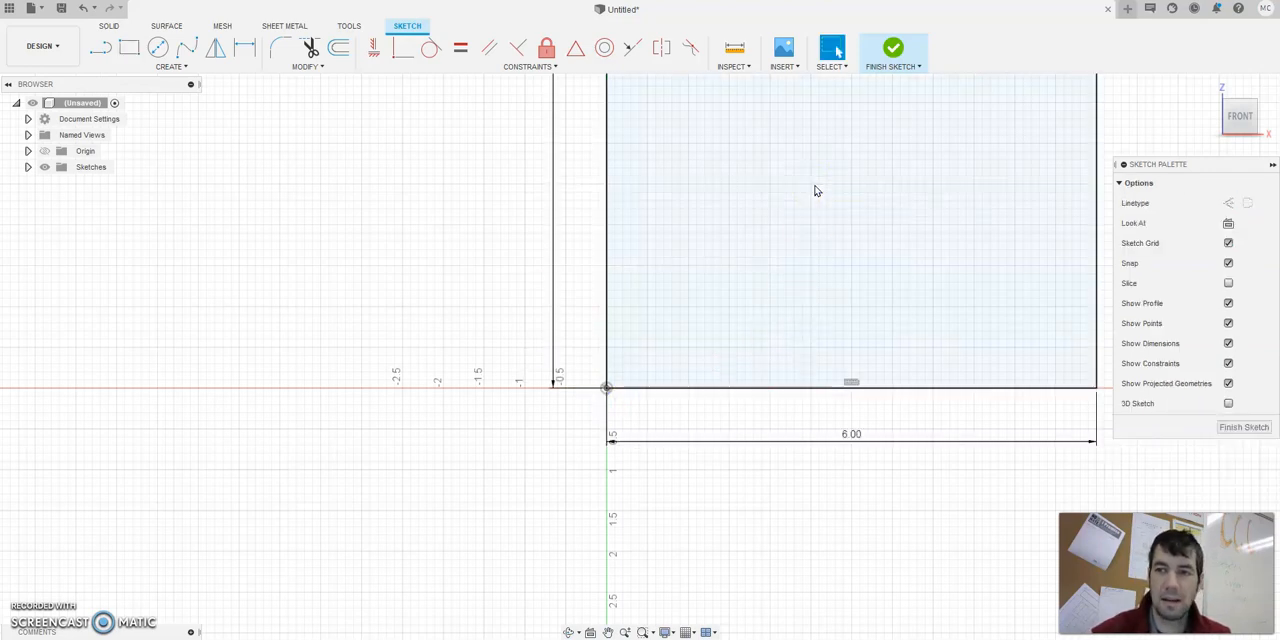
mouse_move(986, 129)
middle_down()
mouse_move(949, 143)
mouse_move(746, 331)
middle_up()
scroll(746, 331, down, 5)
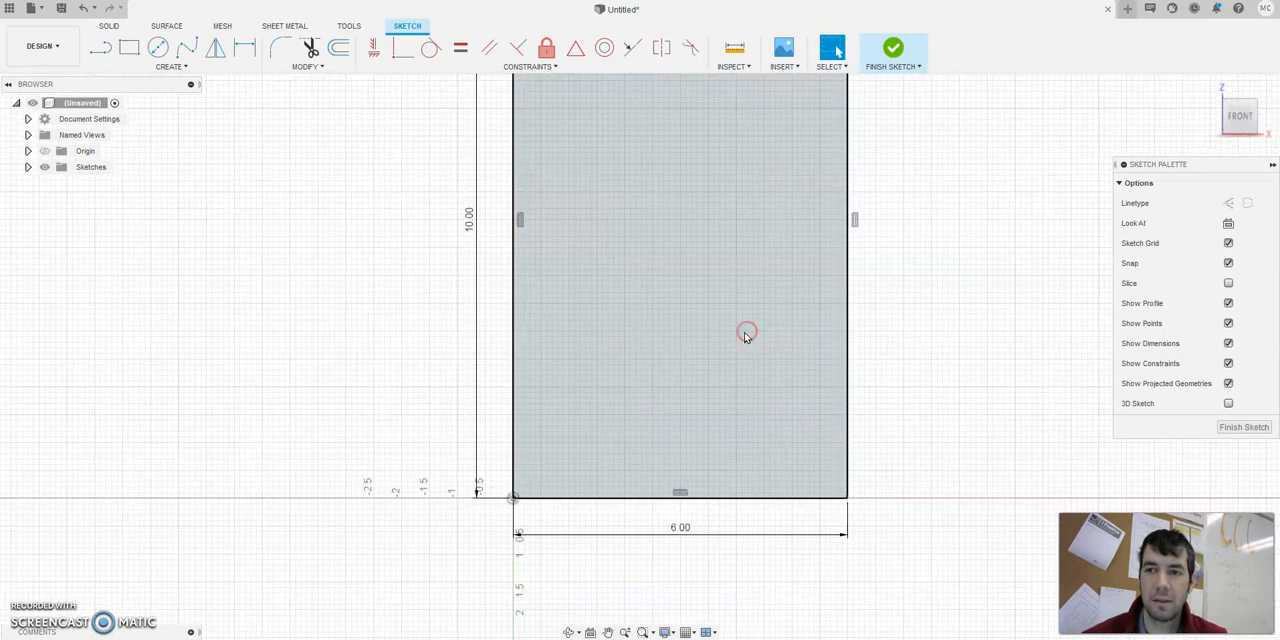
middle_drag(737, 275, 677, 375)
scroll(678, 376, down, 2)
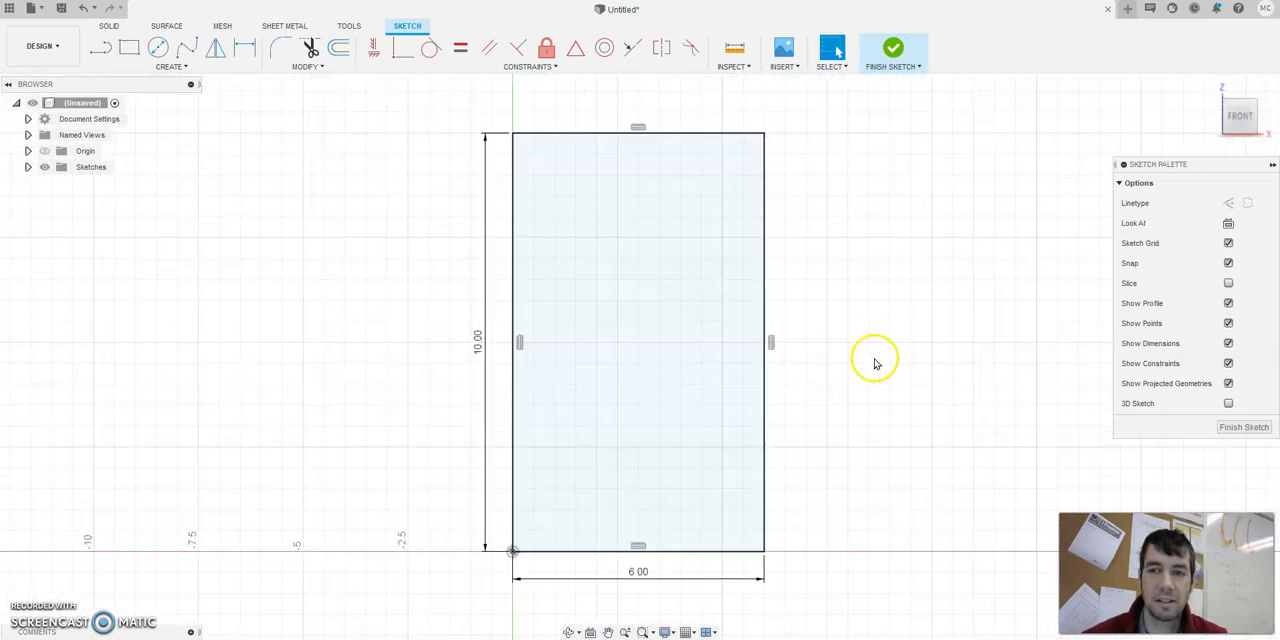
click(893, 50)
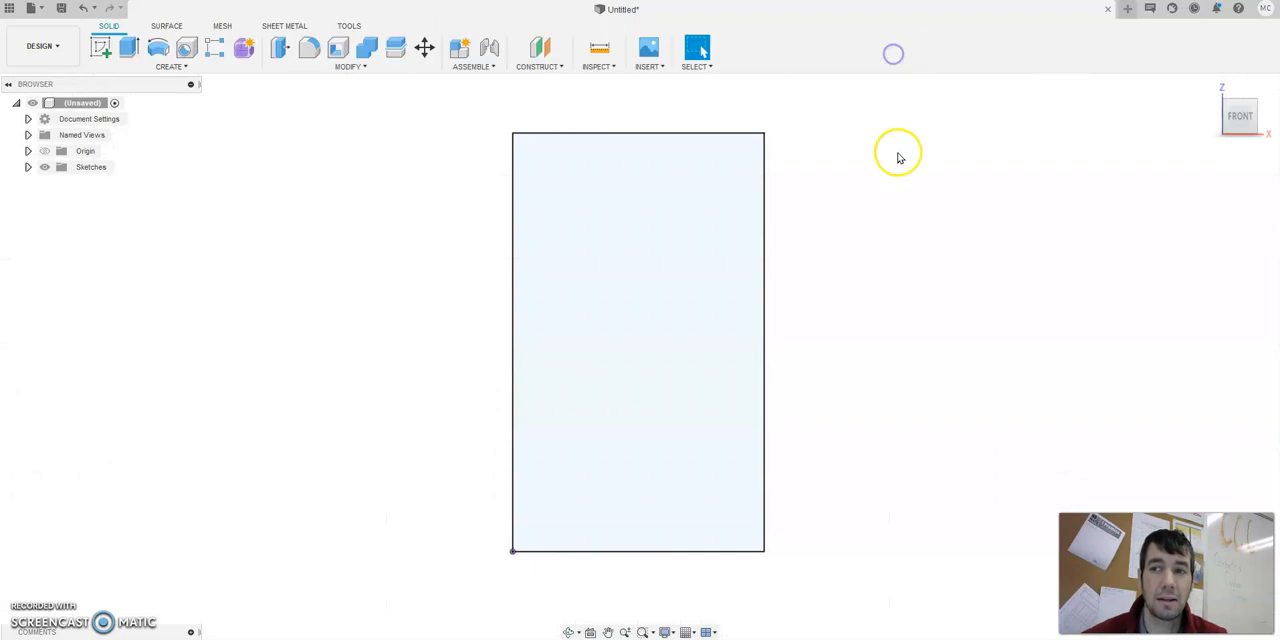
Extrude the rectangle profile 0.5 in as a new body to form the plate.
click(1211, 86)
click(129, 47)
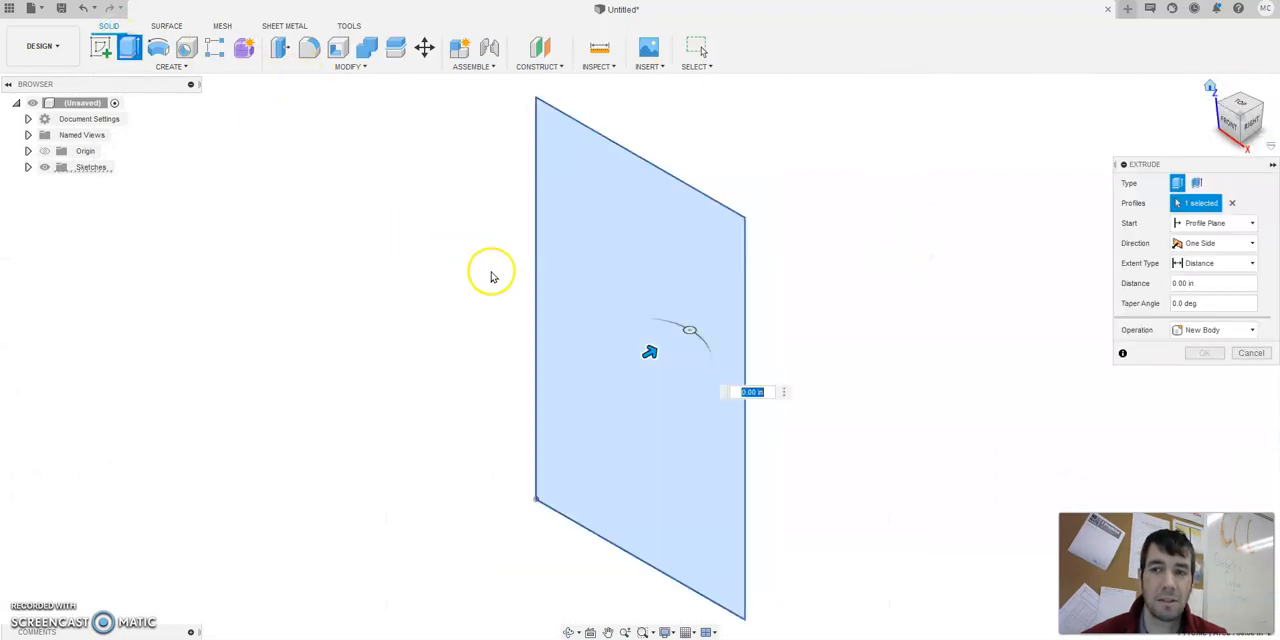
text(5)
key(Return)
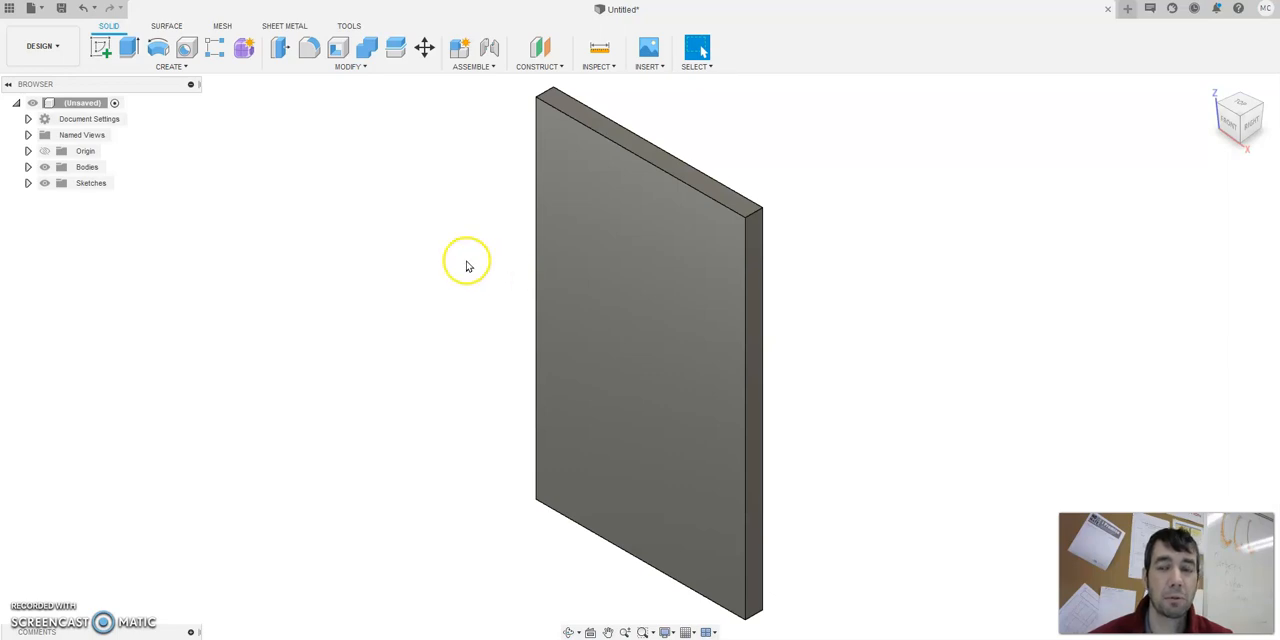
Start a sketch on the plate's front face and draw a 0.50 in diameter circle near its upper-left corner.
click(100, 47)
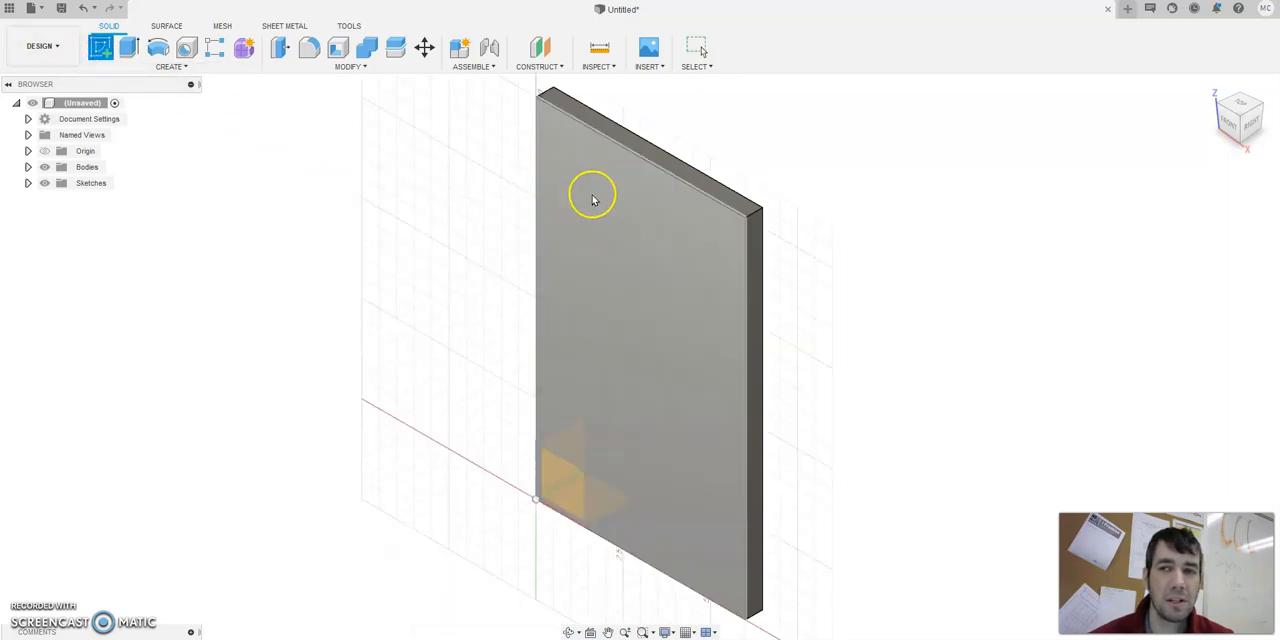
click(594, 196)
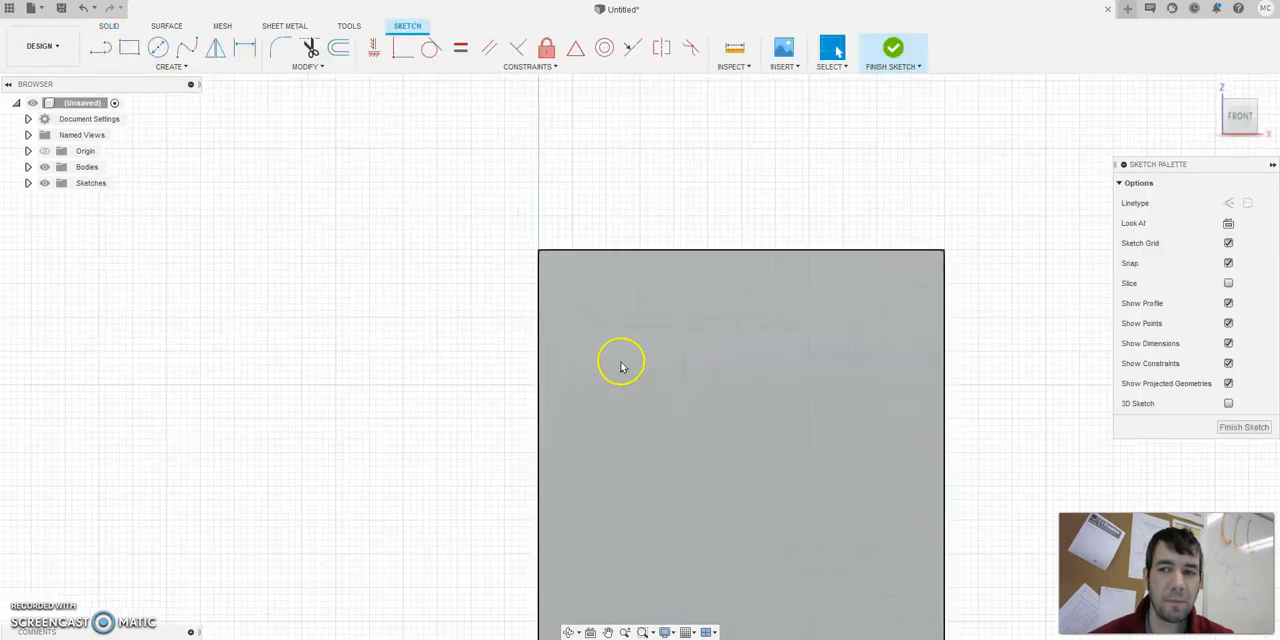
click(158, 47)
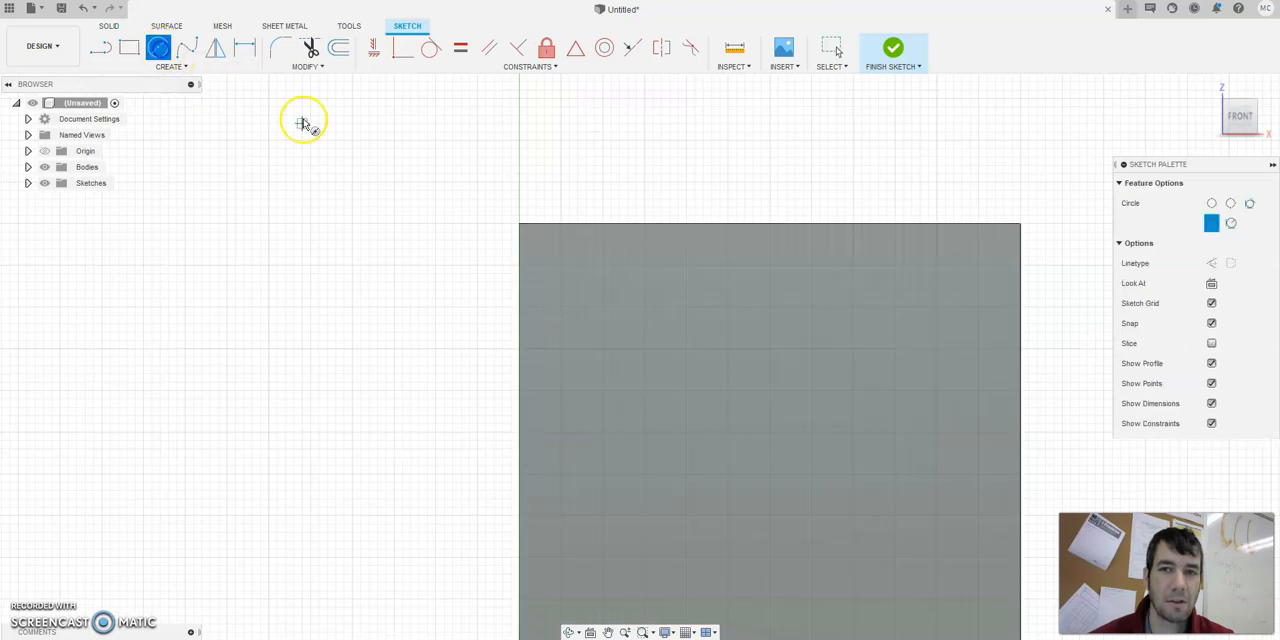
click(611, 321)
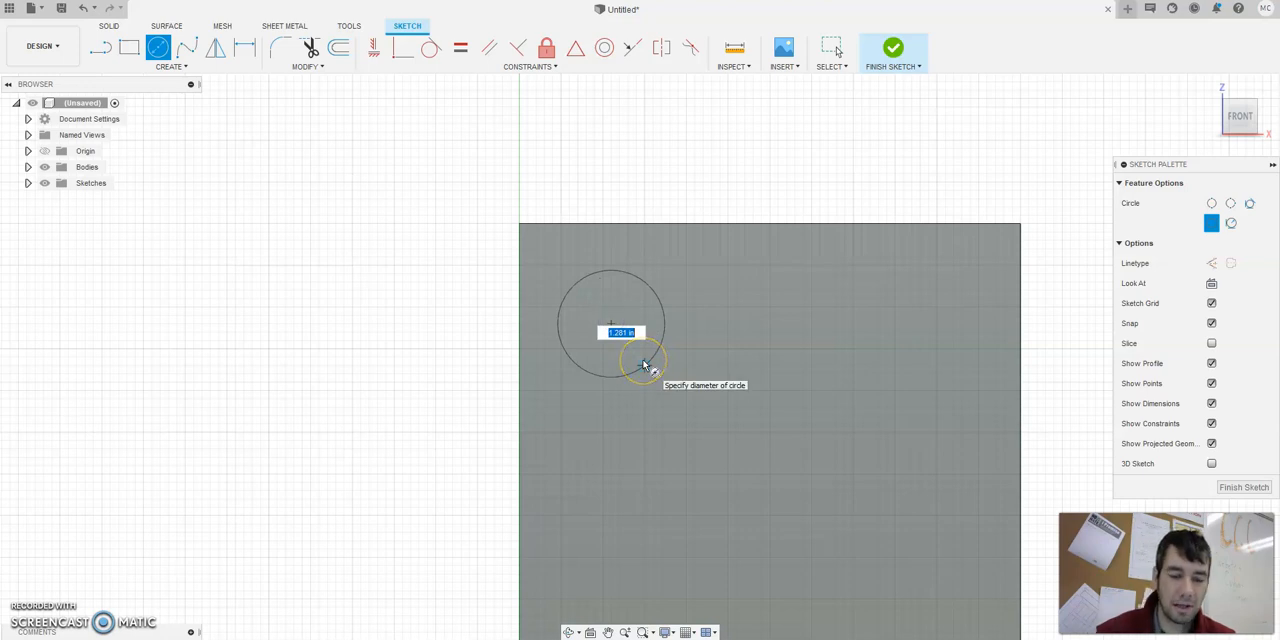
key(Return)
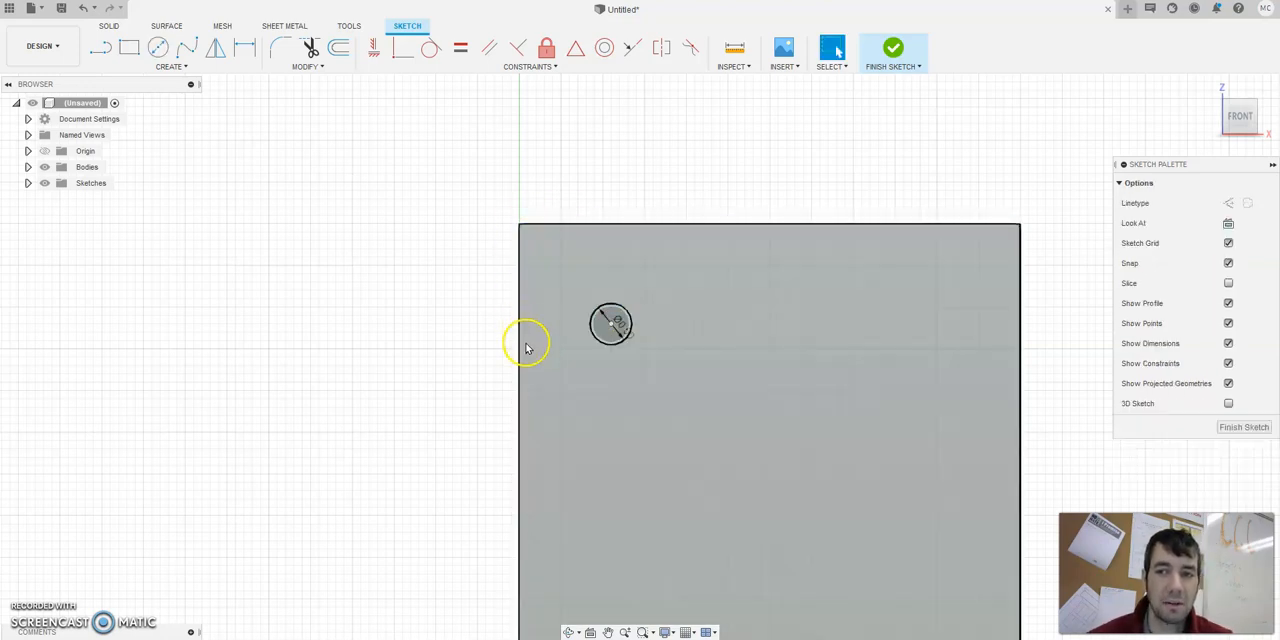
Move the unconstrained circle freely by its centre, slightly closer to the plate's upper-left corner.
mouse_move(612, 325)
mouse_down()
mouse_move(686, 323)
mouse_move(608, 331)
mouse_move(612, 317)
mouse_up()
click(647, 374)
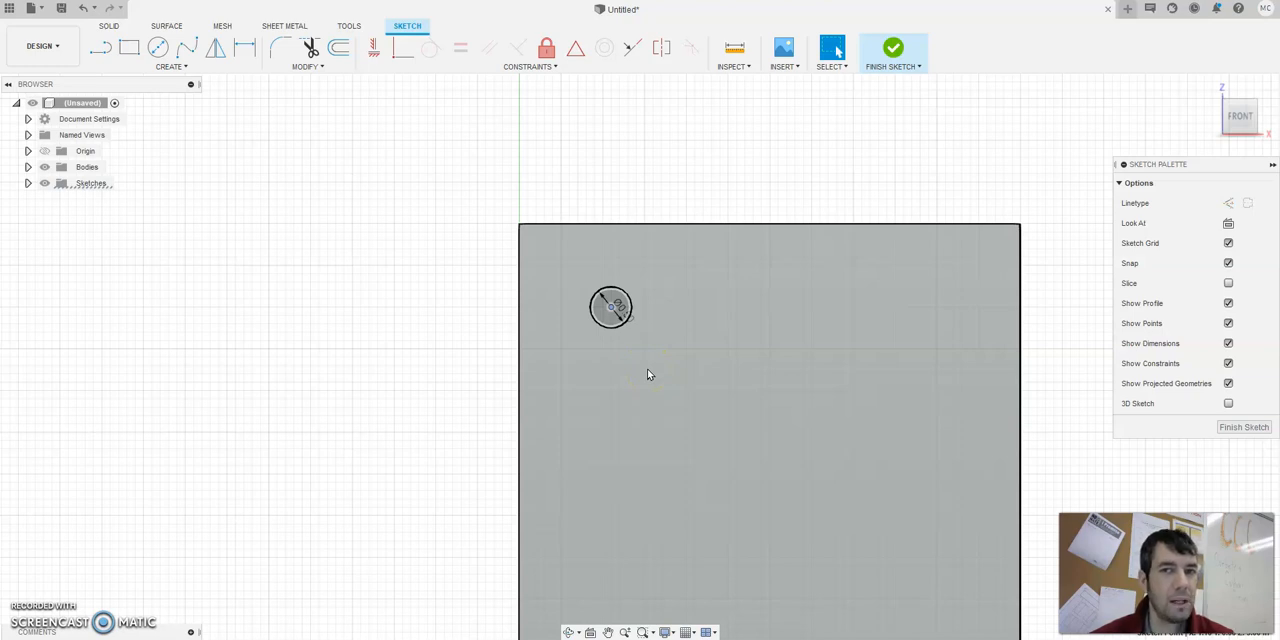
mouse_move(611, 306)
mouse_down()
mouse_move(715, 327)
mouse_move(586, 294)
mouse_move(589, 314)
mouse_move(649, 346)
mouse_move(604, 299)
mouse_up()
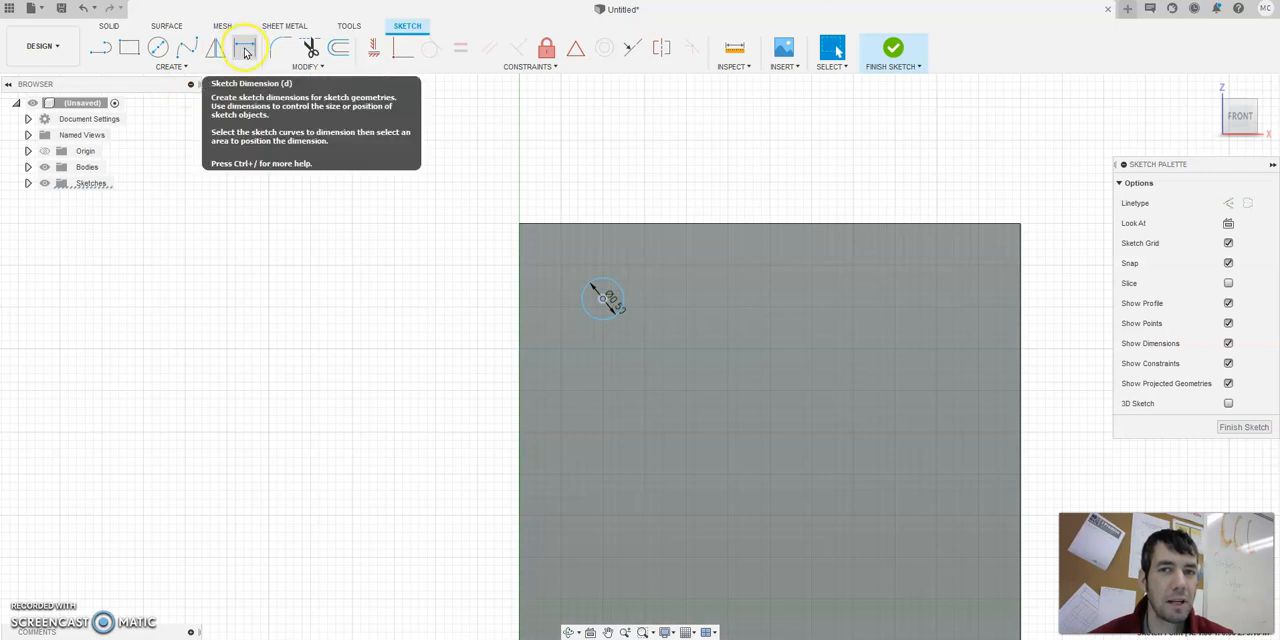
Dimension the circle's centre 1 in below the plate's top edge.
click(172, 65)
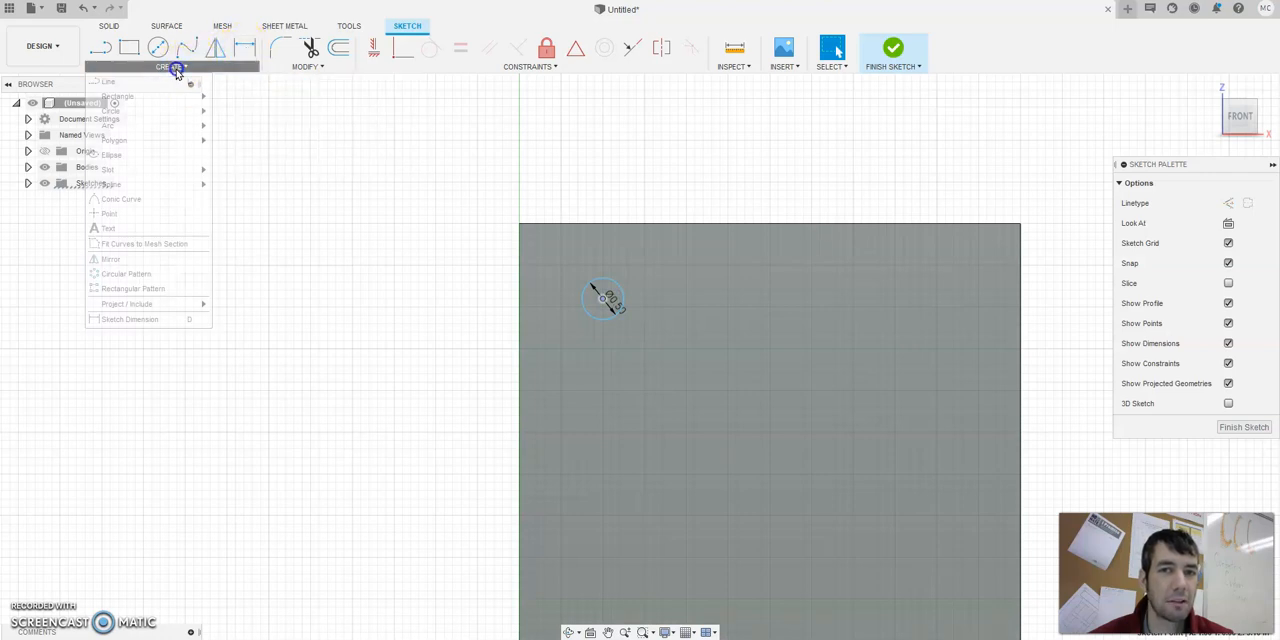
click(165, 320)
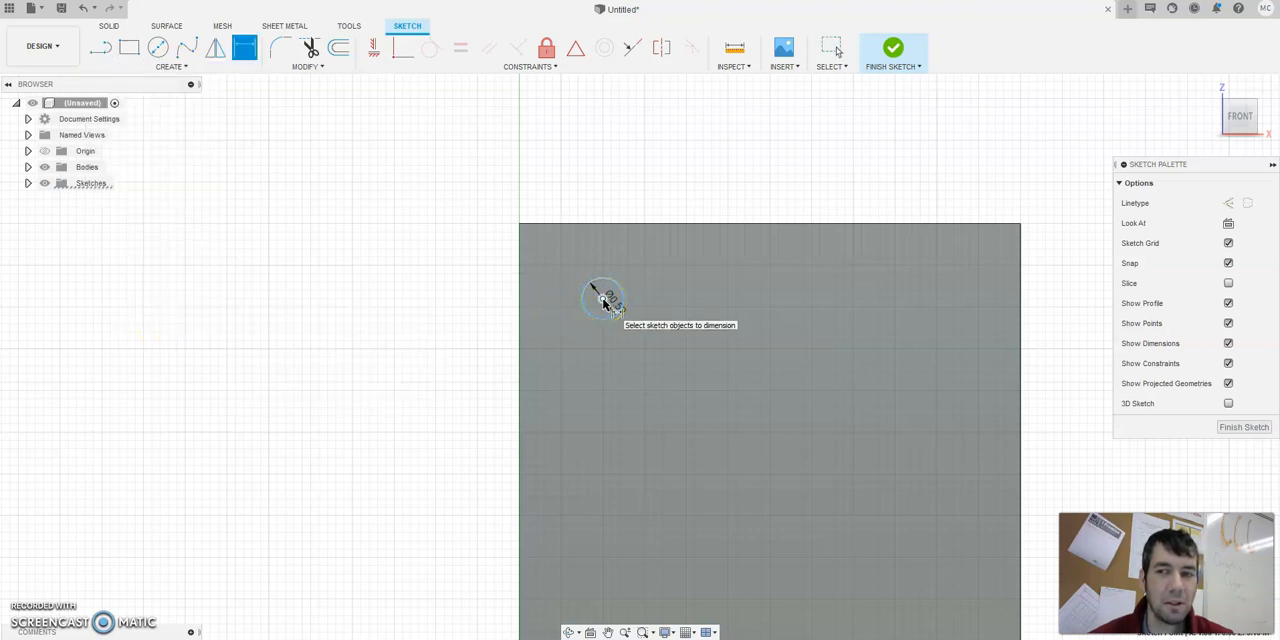
click(600, 266)
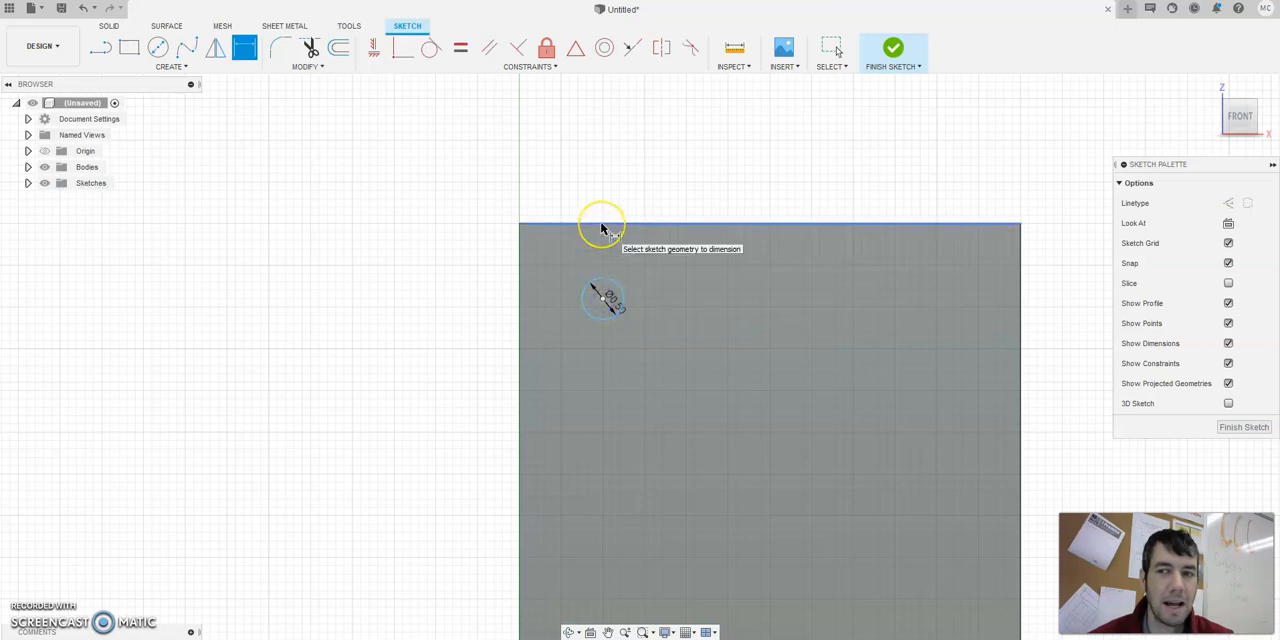
click(601, 226)
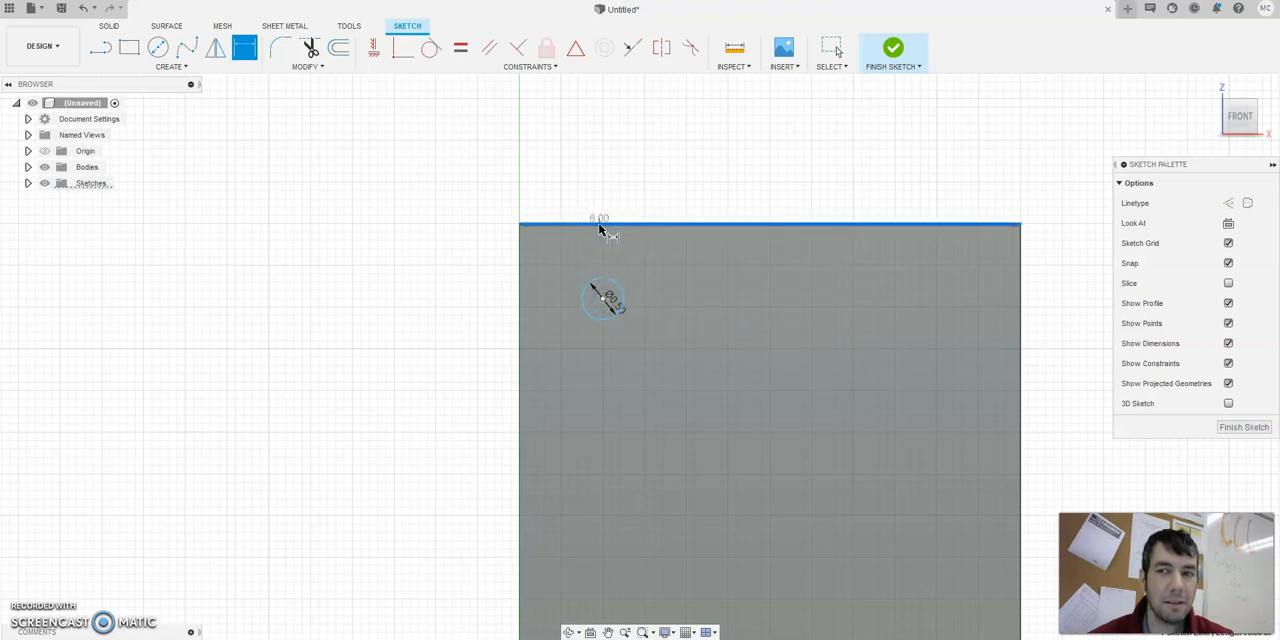
click(602, 296)
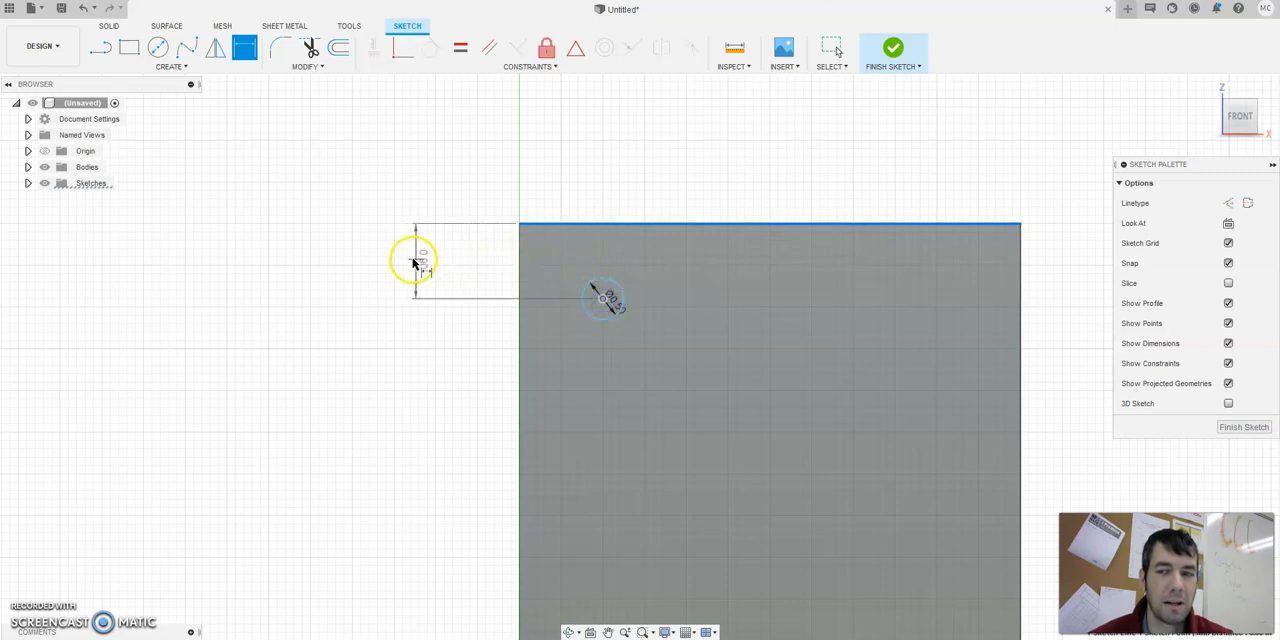
click(406, 256)
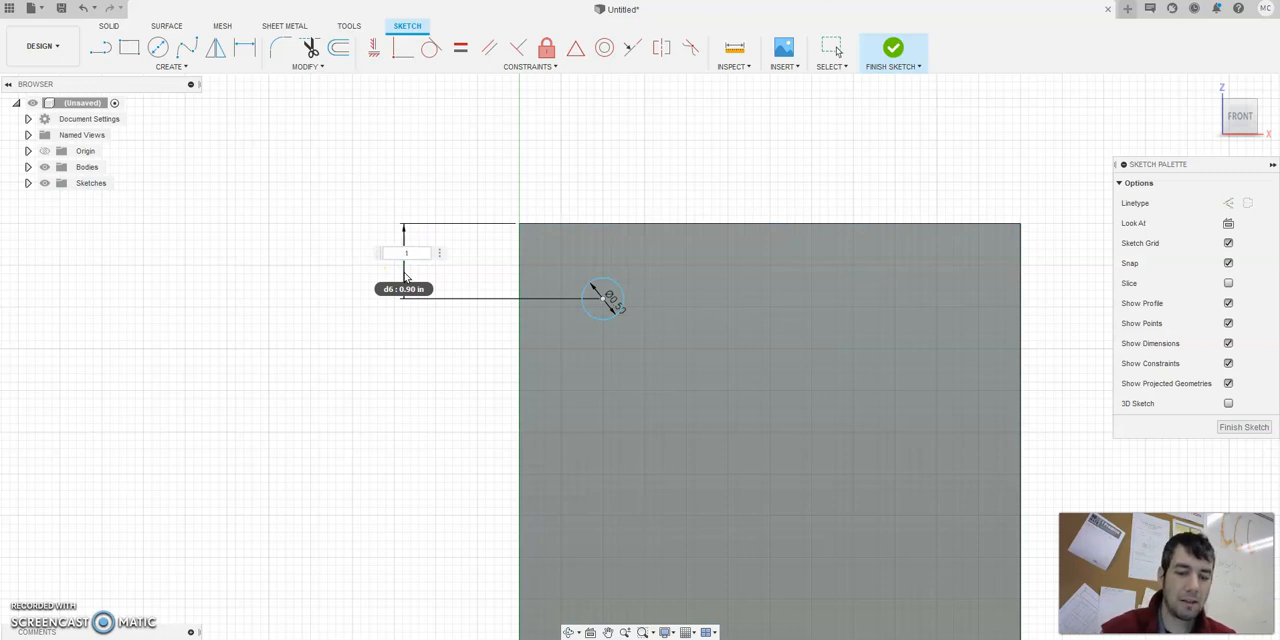
text(1)
key(Return)
click(410, 275)
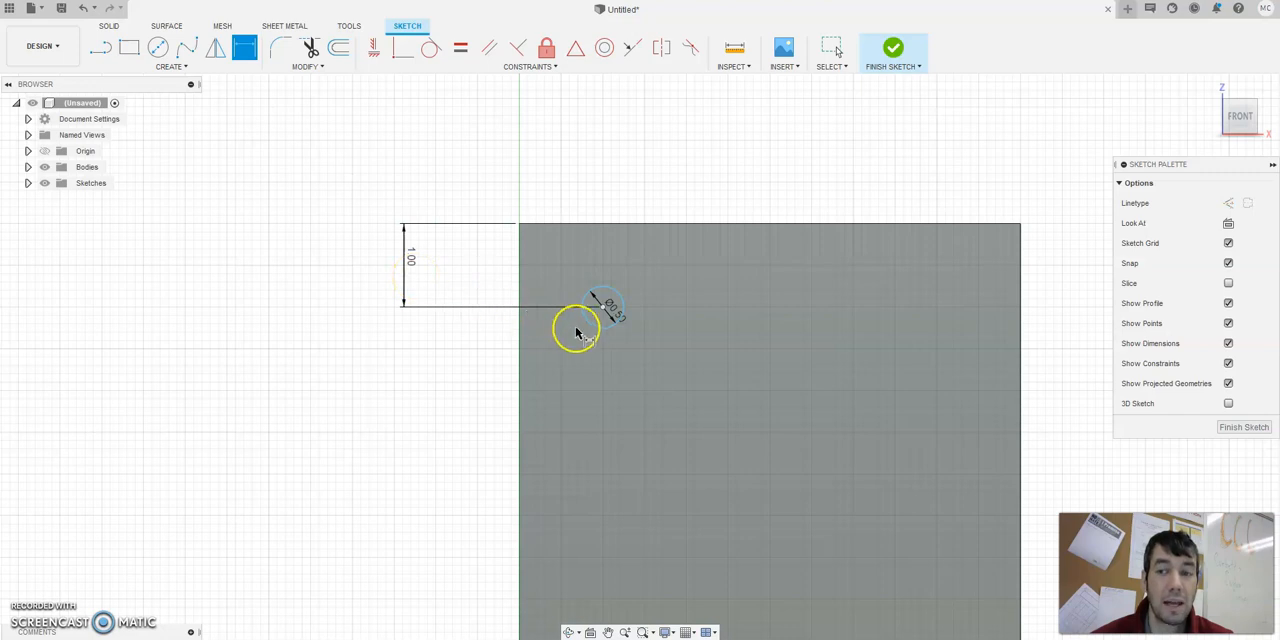
Dimension the circle's centre 1 in from the plate's left edge and move both position dimensions closer to the plate.
click(604, 310)
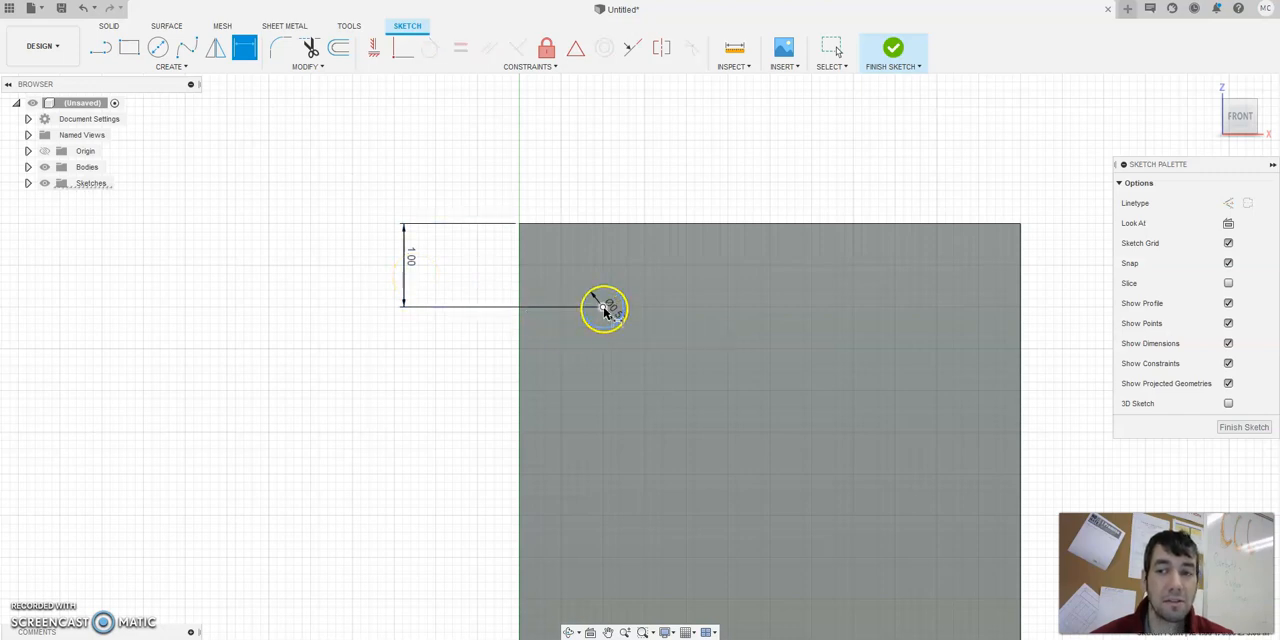
click(522, 286)
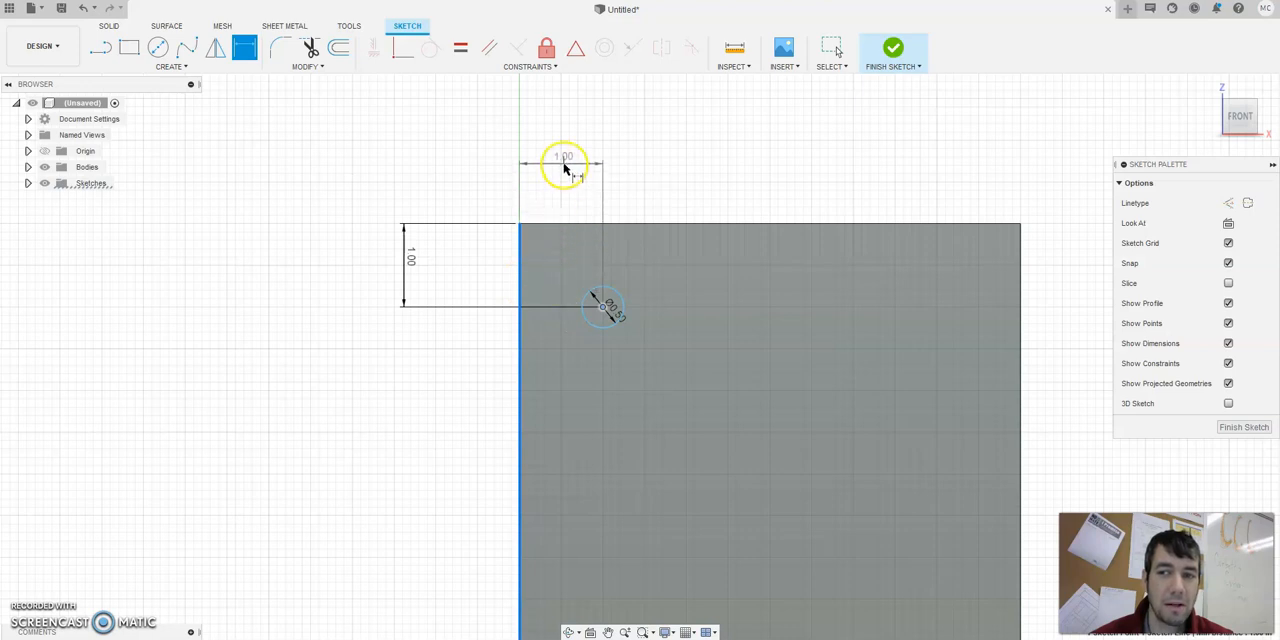
click(562, 167)
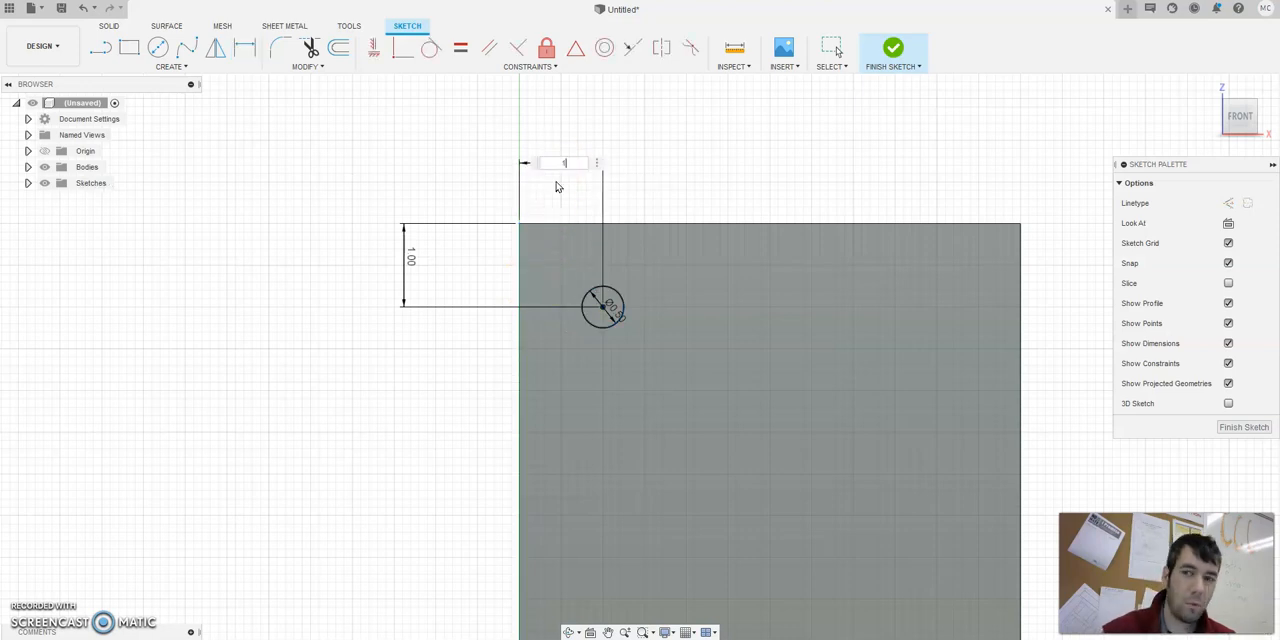
text(1)
key(Return)
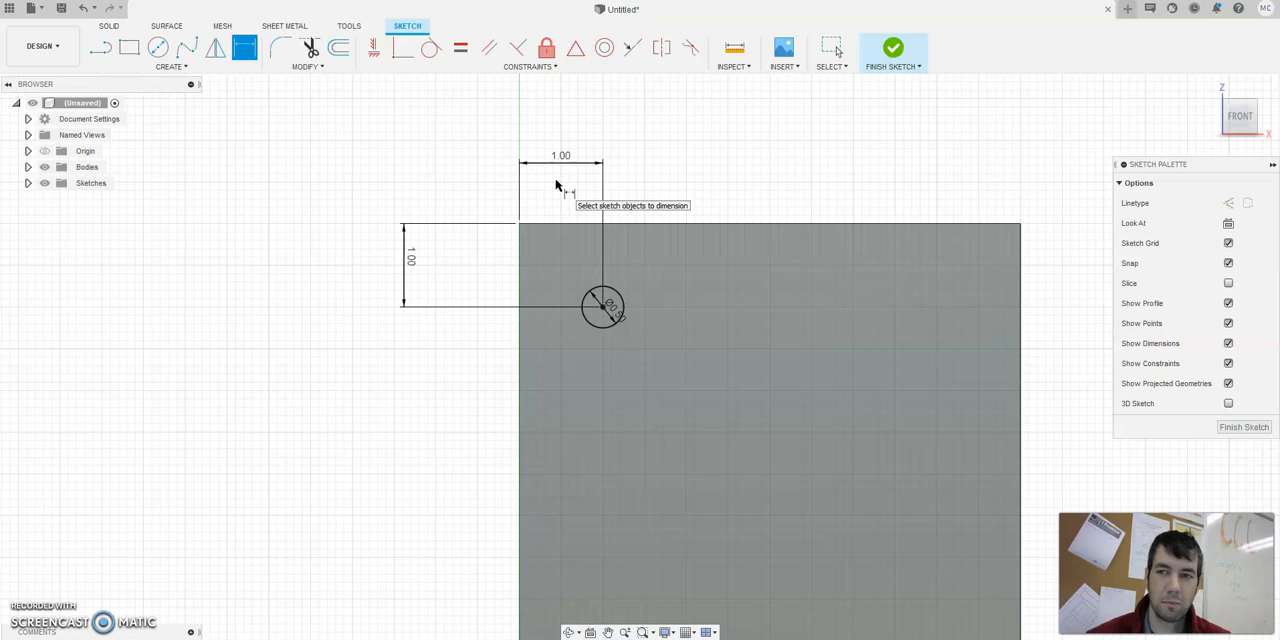
key(Escape)
drag(557, 152, 567, 185)
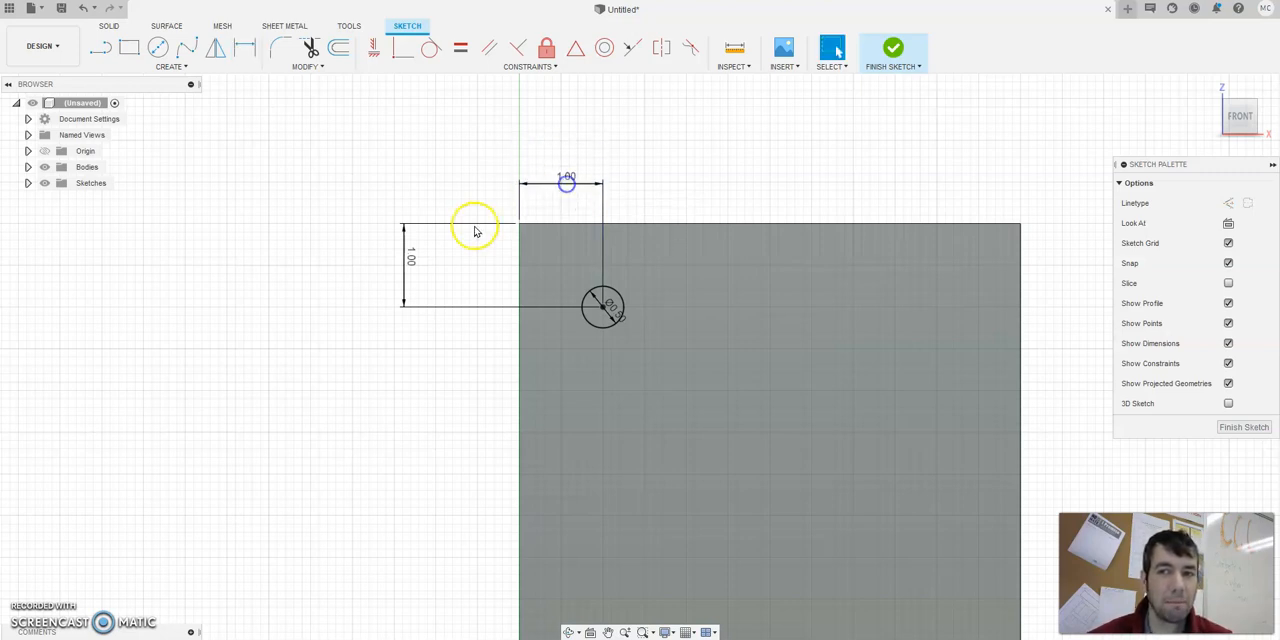
drag(409, 260, 468, 273)
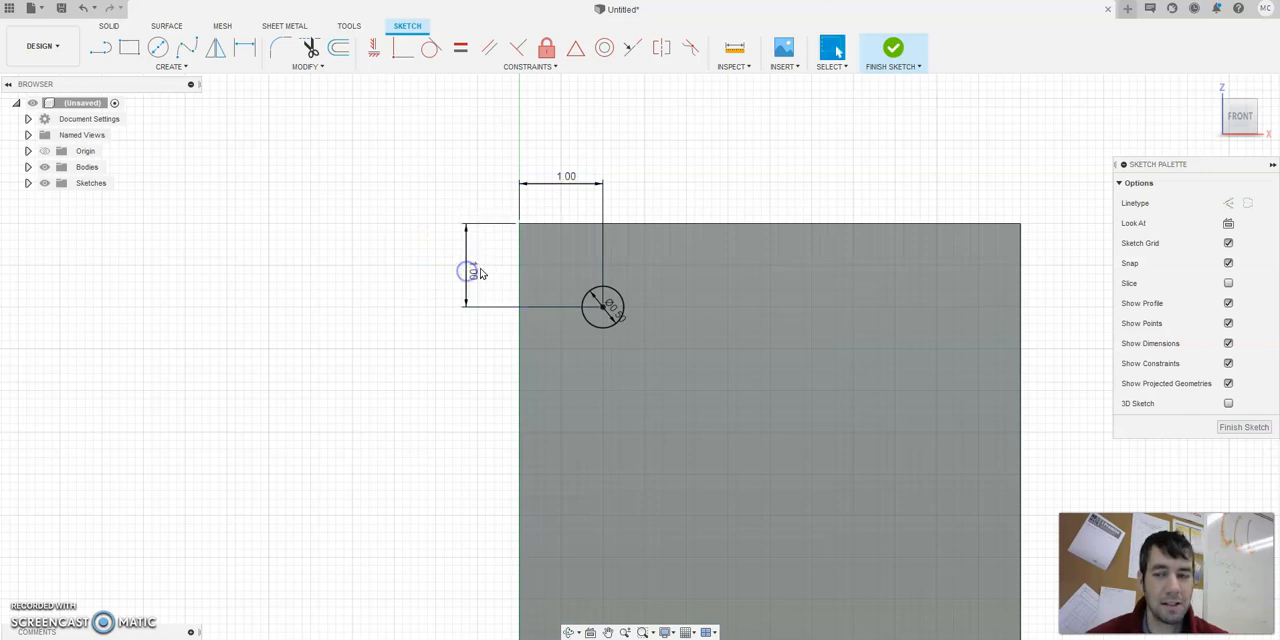
Try to move the dimensioned circle by its centre and its edge.
click(599, 305)
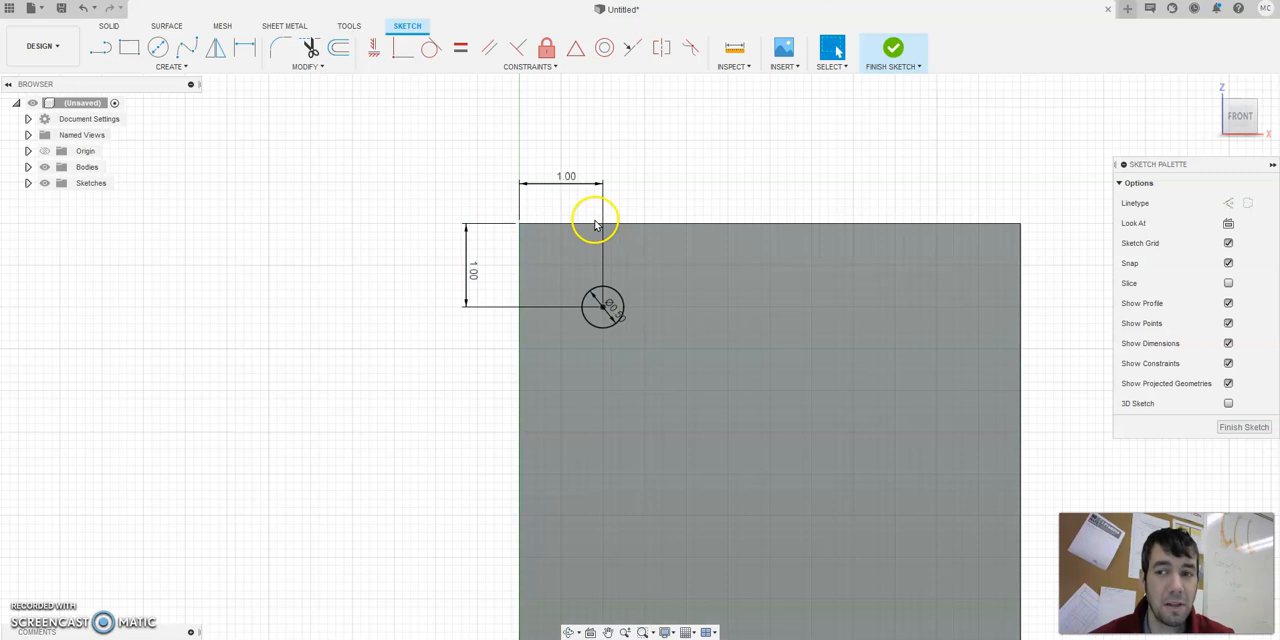
click(600, 306)
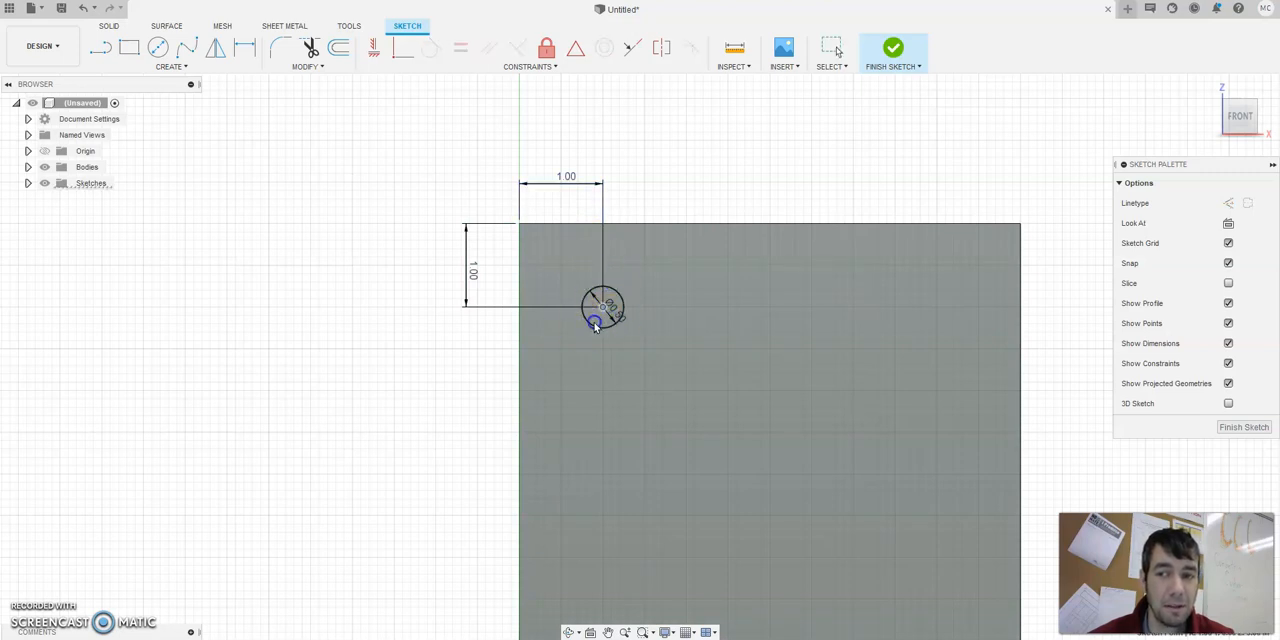
drag(594, 323, 600, 306)
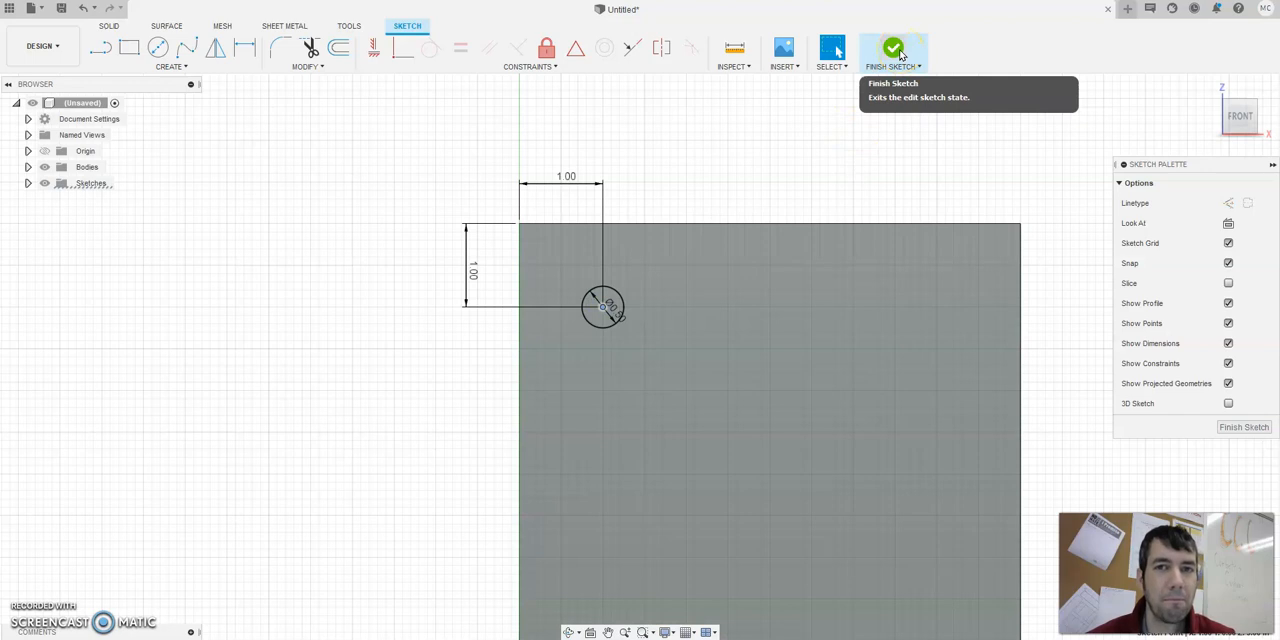
Finish the sketch and extrude the circle as a cut through the plate to make a hole.
click(893, 50)
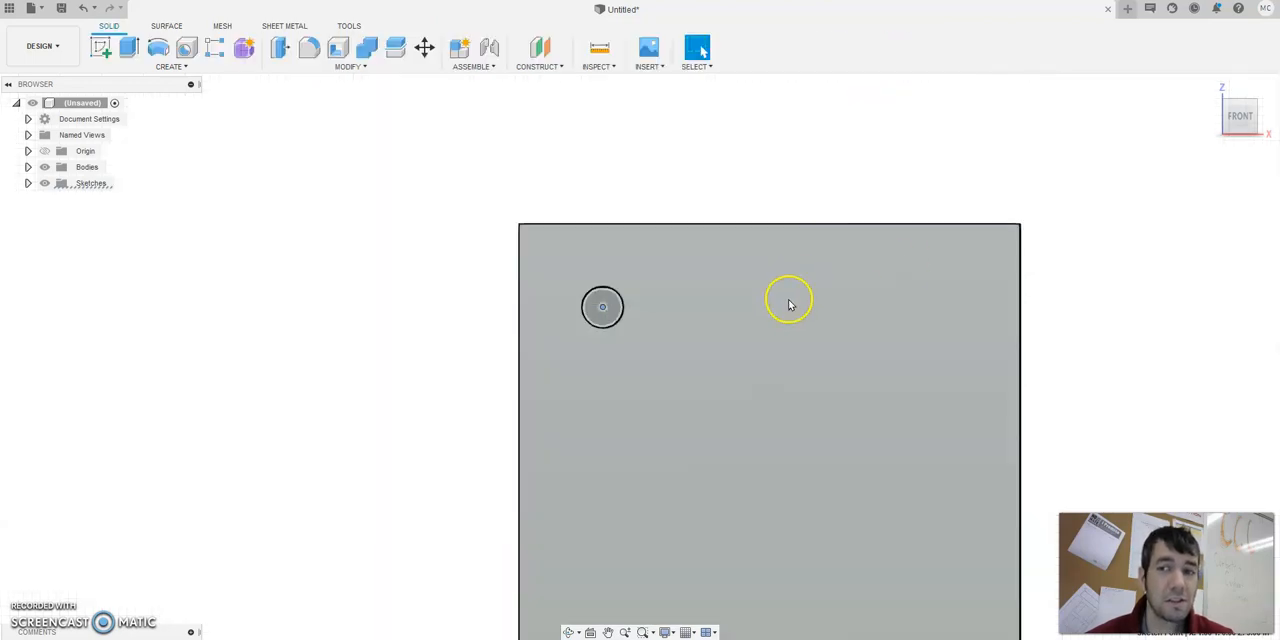
click(1210, 86)
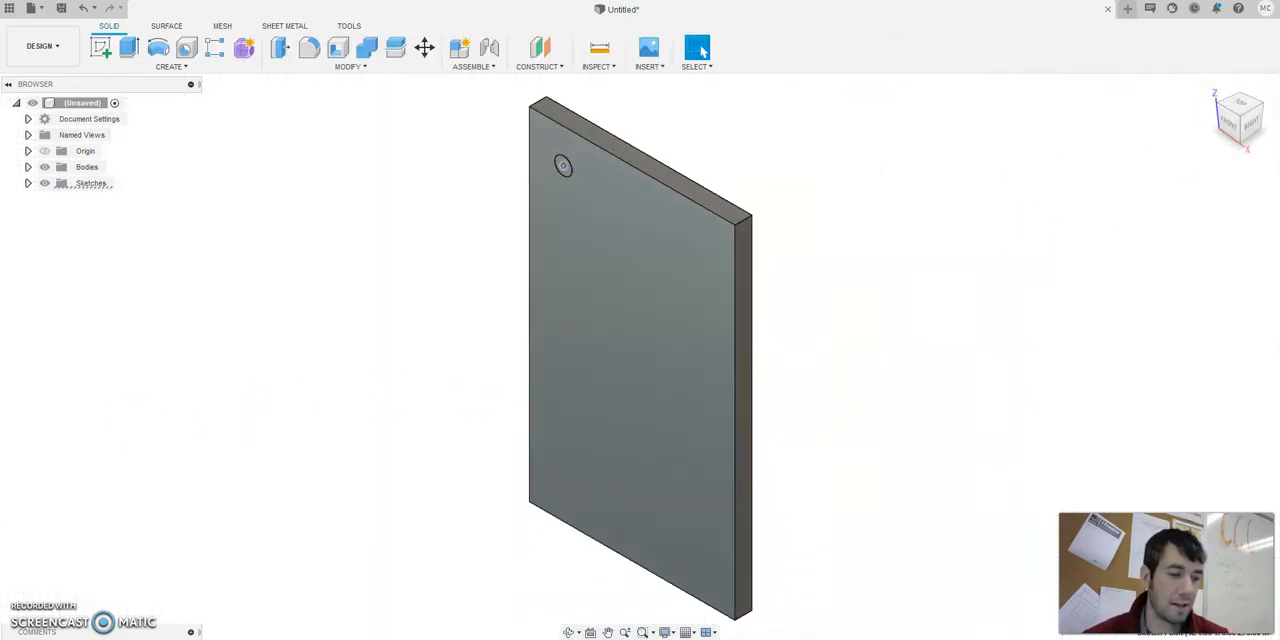
click(129, 50)
click(563, 167)
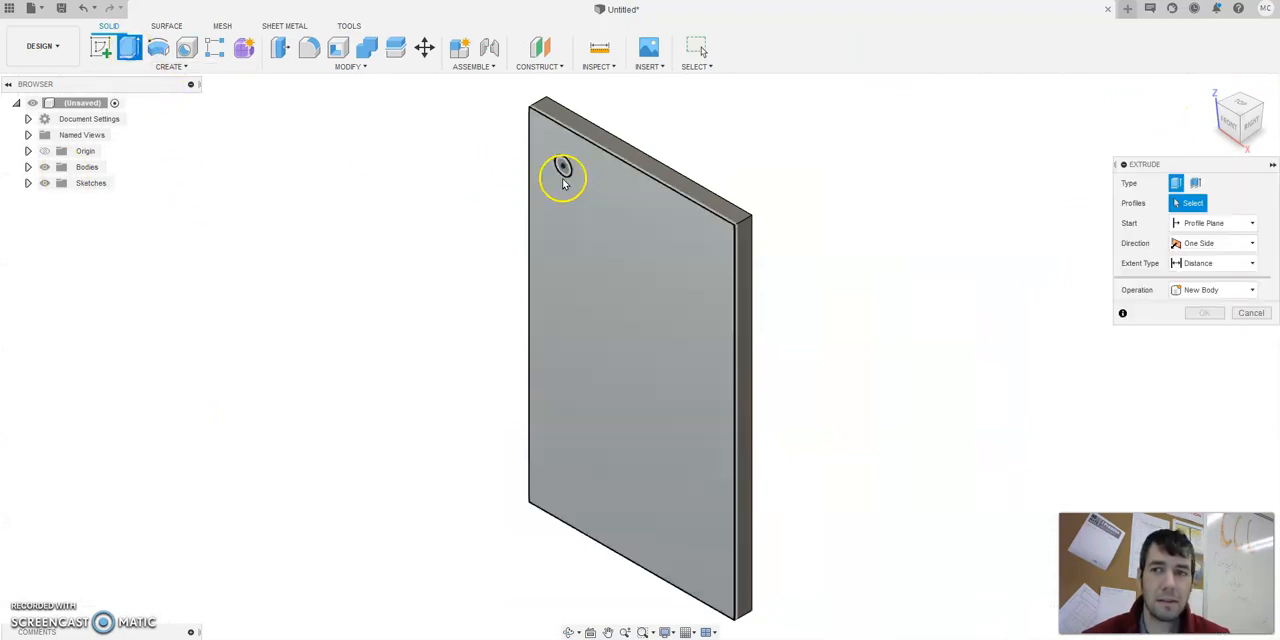
click(598, 222)
key(Return)
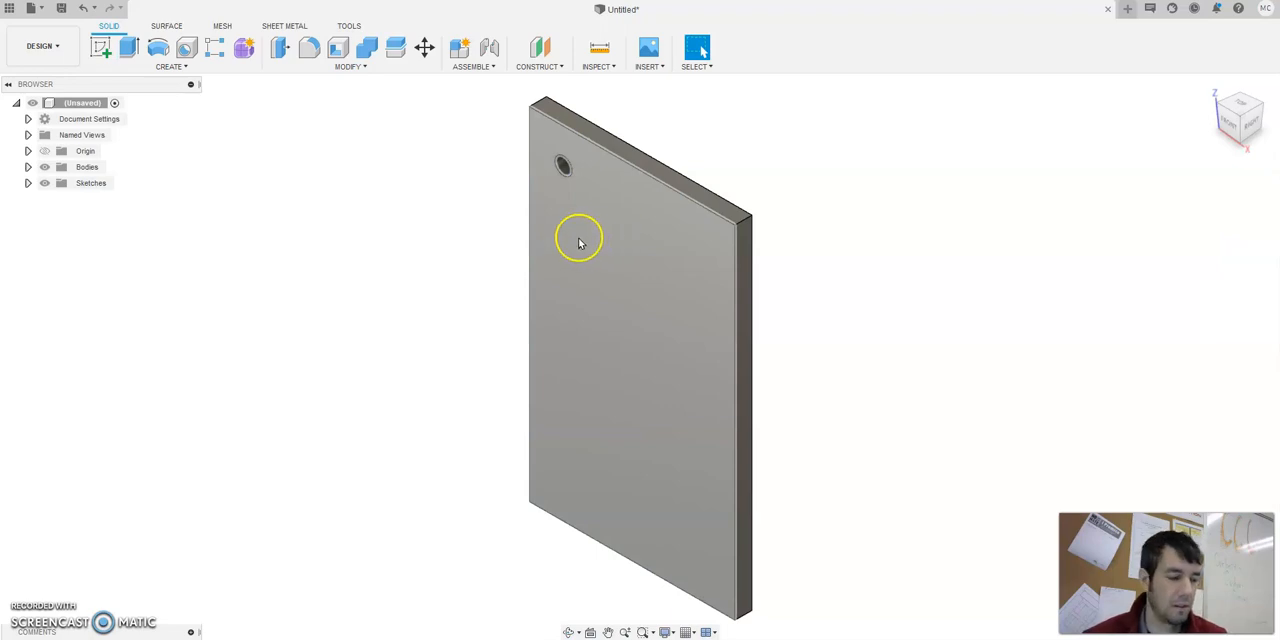
scroll(571, 226, up, 5)
middle_drag(611, 342, 597, 303)
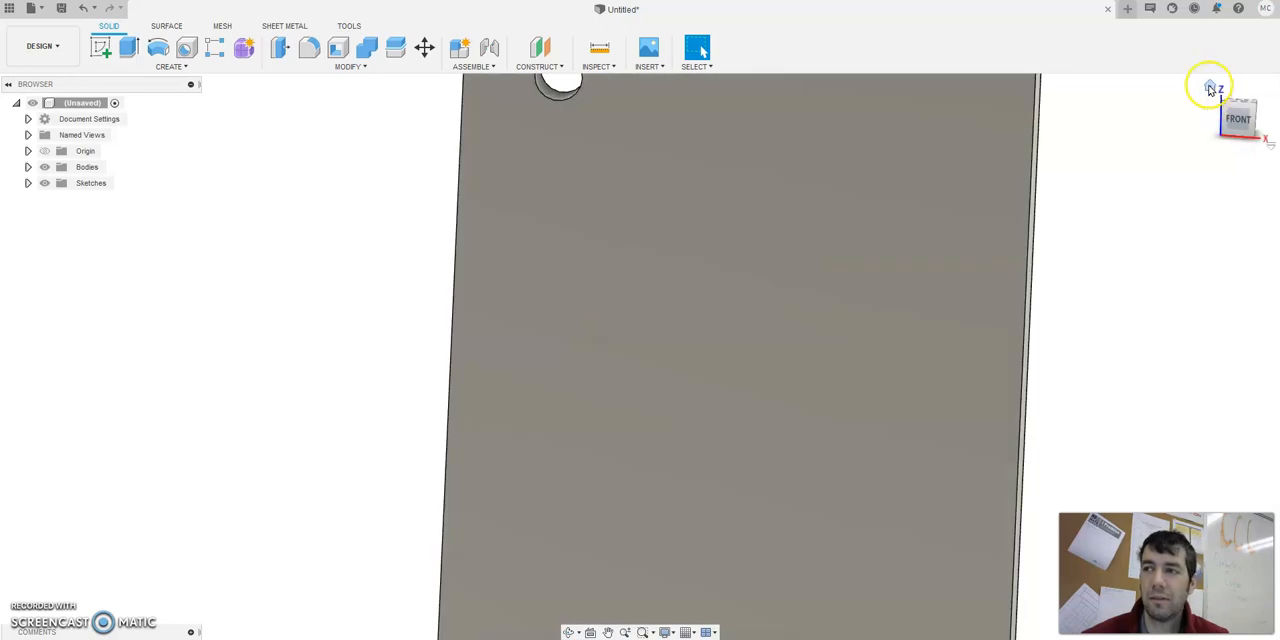
Start a rectangular pattern of type Features and select the hole in the plate as the object to pattern.
click(1210, 90)
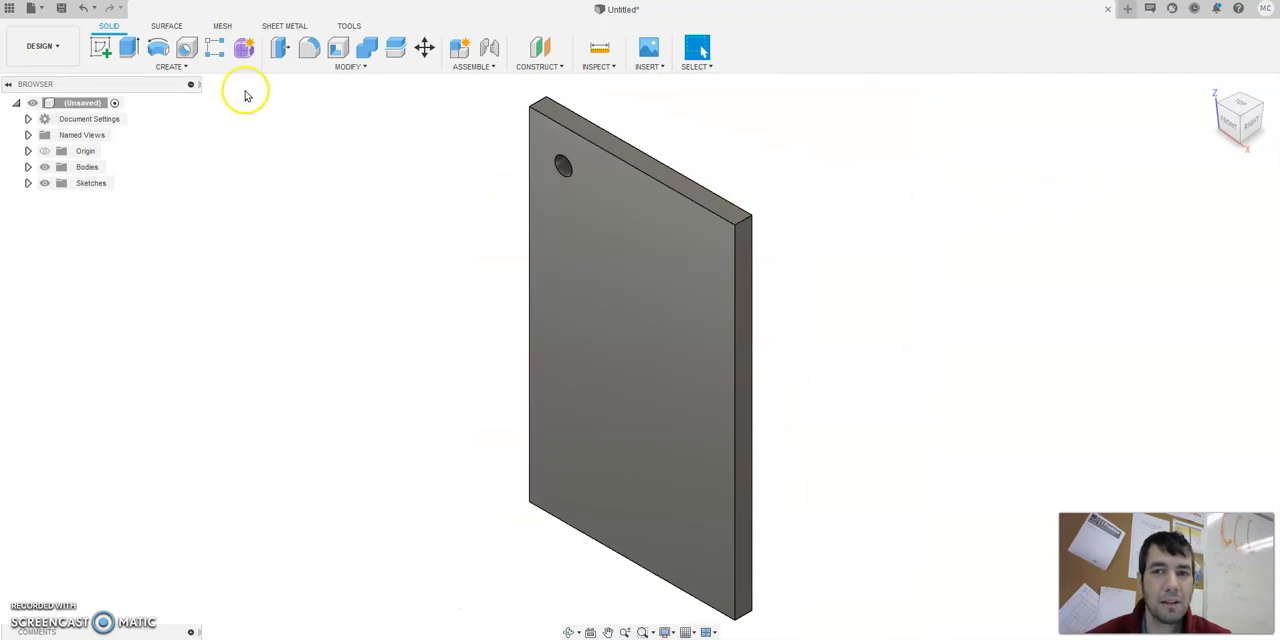
click(167, 66)
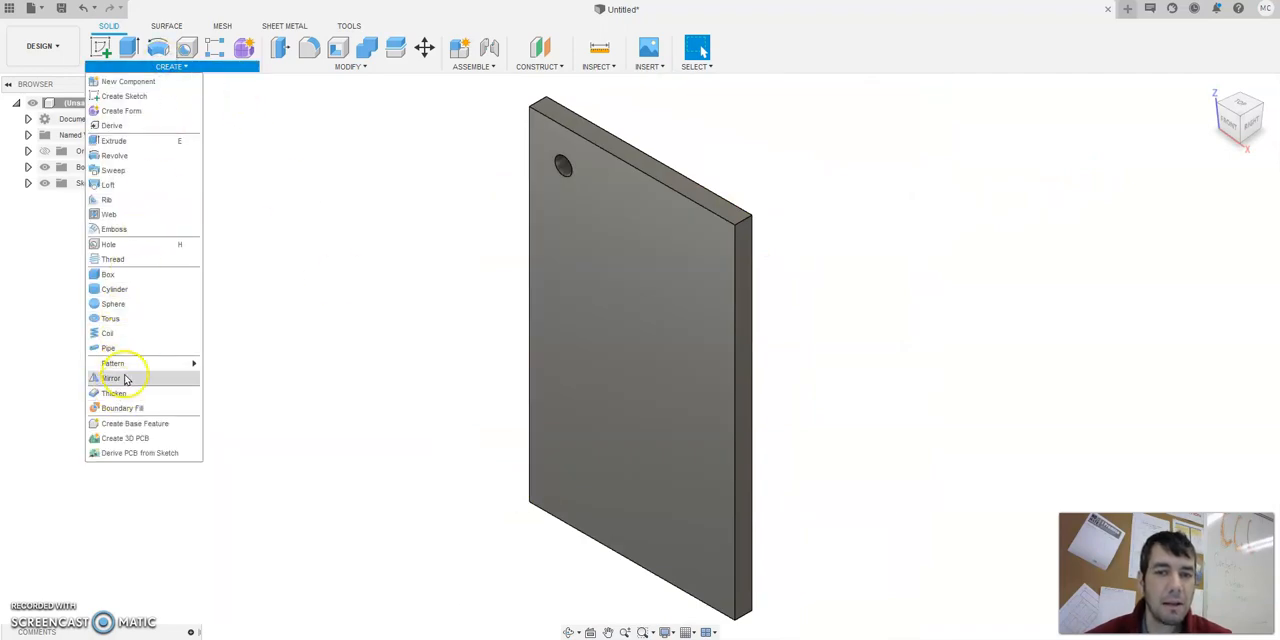
mouse_move(129, 366)
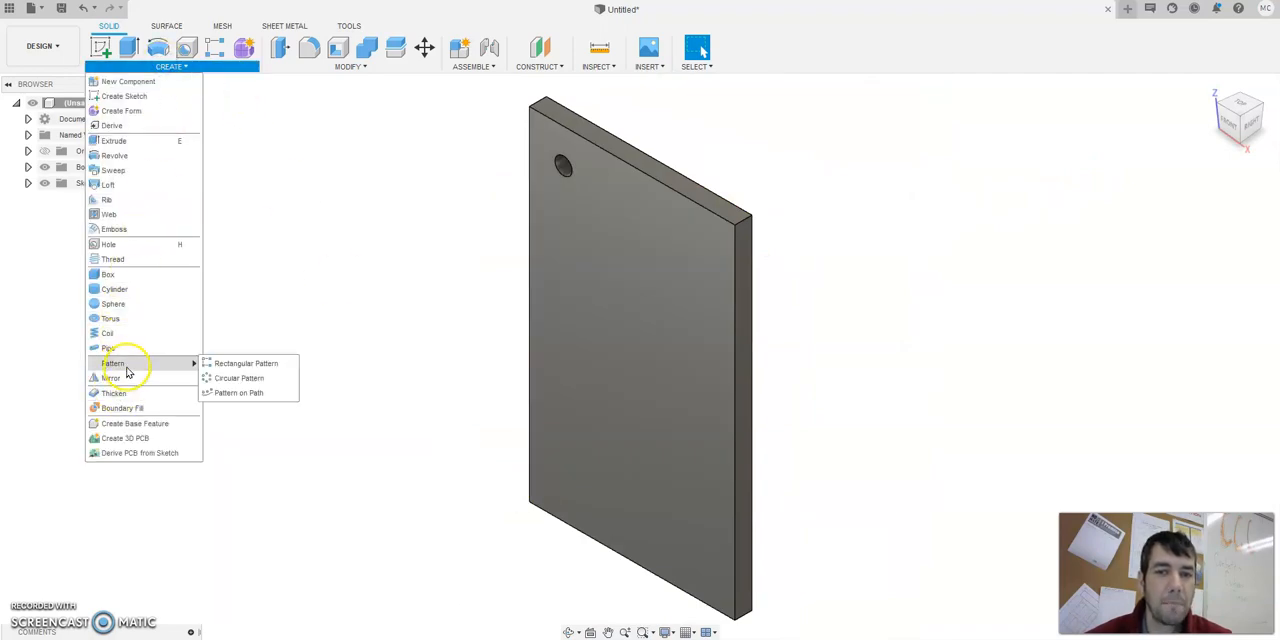
click(238, 366)
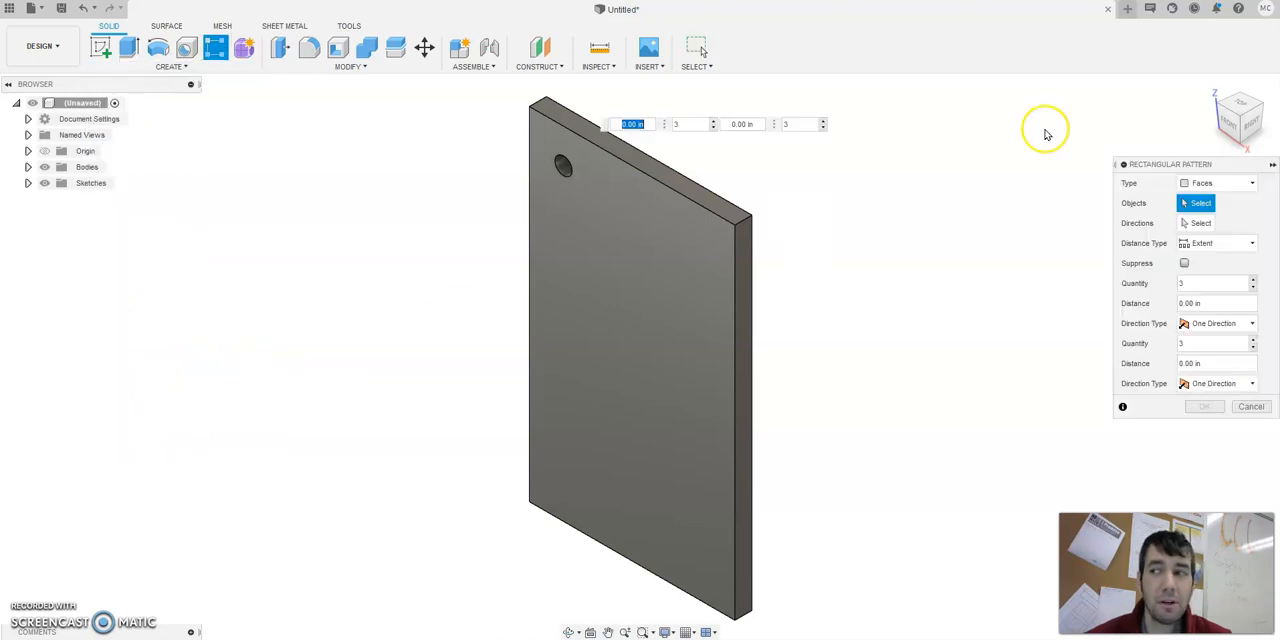
drag(1180, 165, 401, 158)
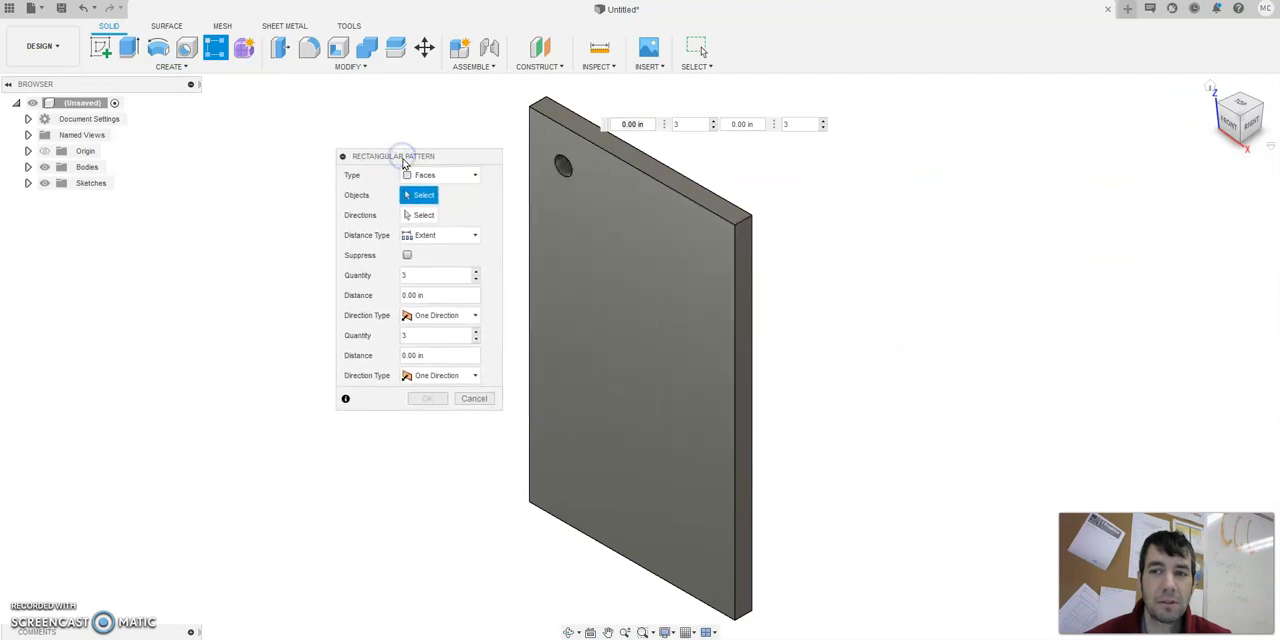
scroll(525, 176, up, 4)
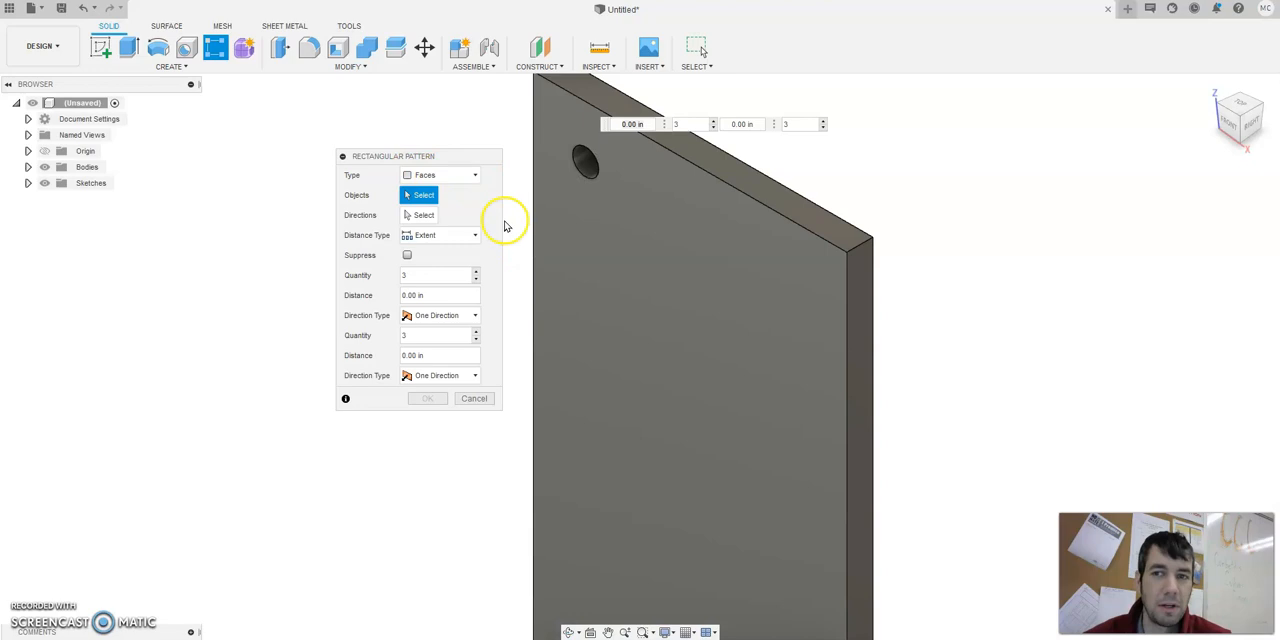
click(474, 180)
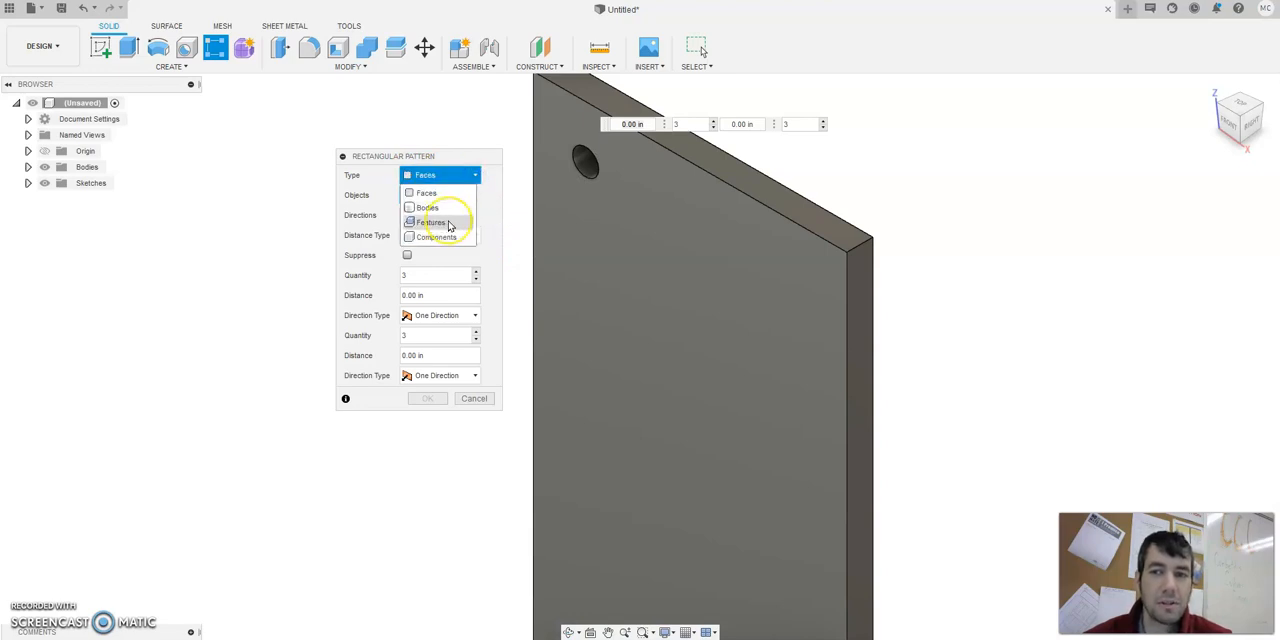
click(449, 223)
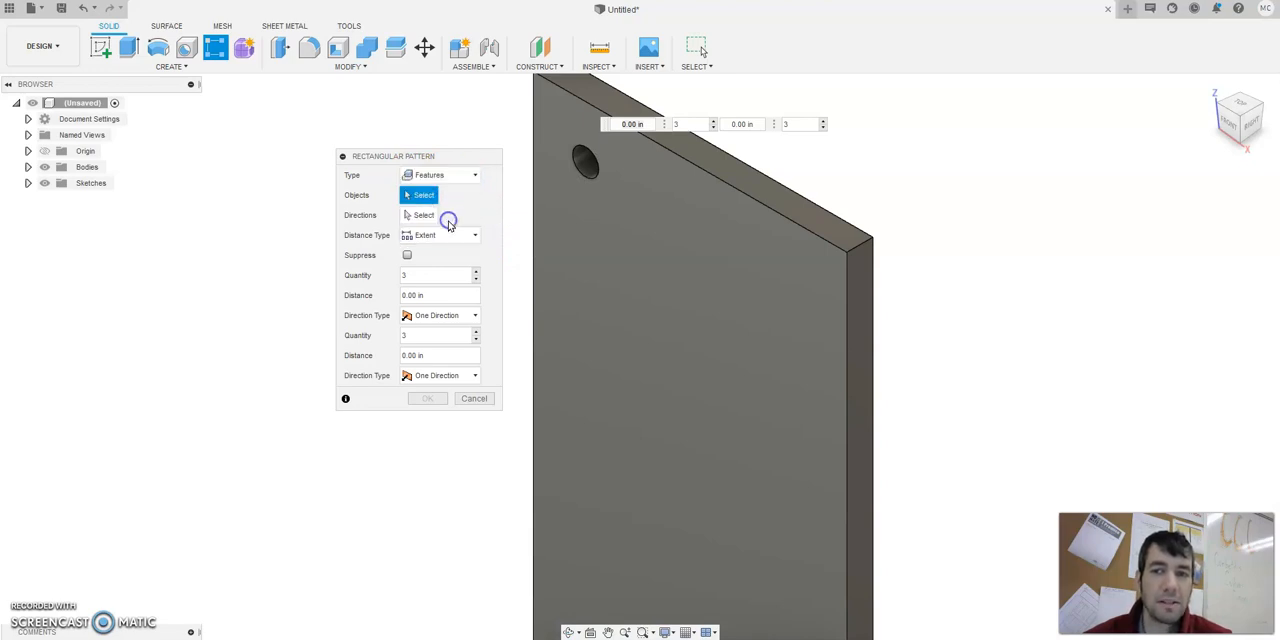
click(476, 175)
click(456, 223)
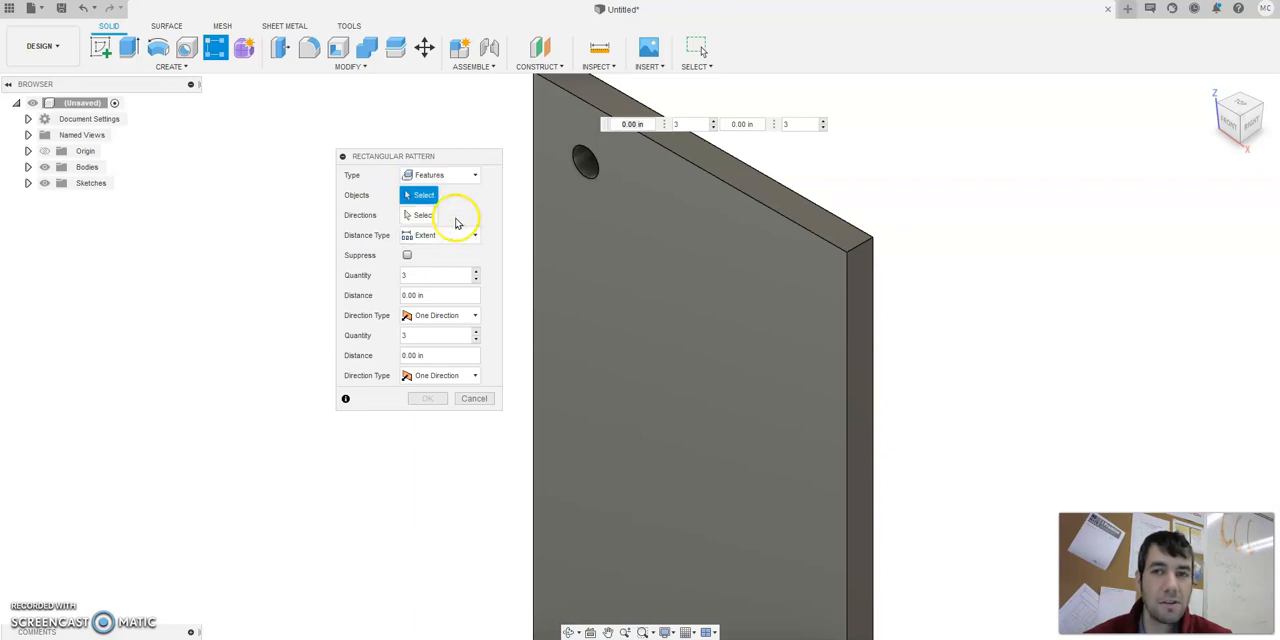
click(580, 165)
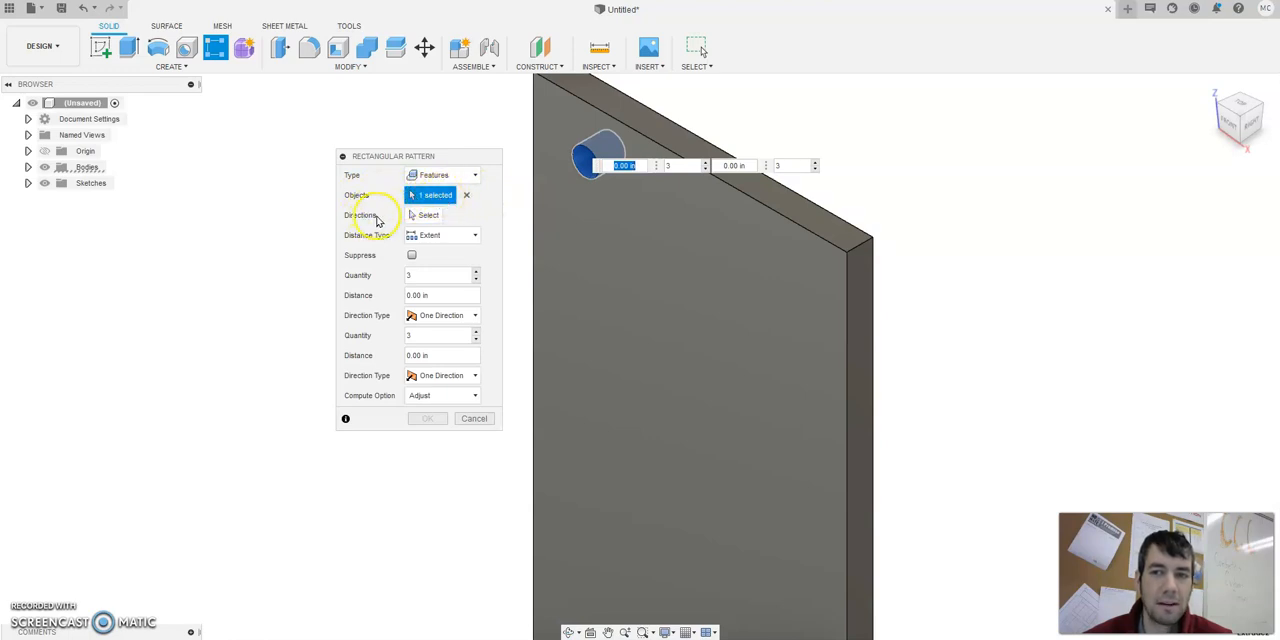
Set the pattern's first direction along the plate's left vertical edge, with a distance of 8 in and a quantity of 9.
click(423, 215)
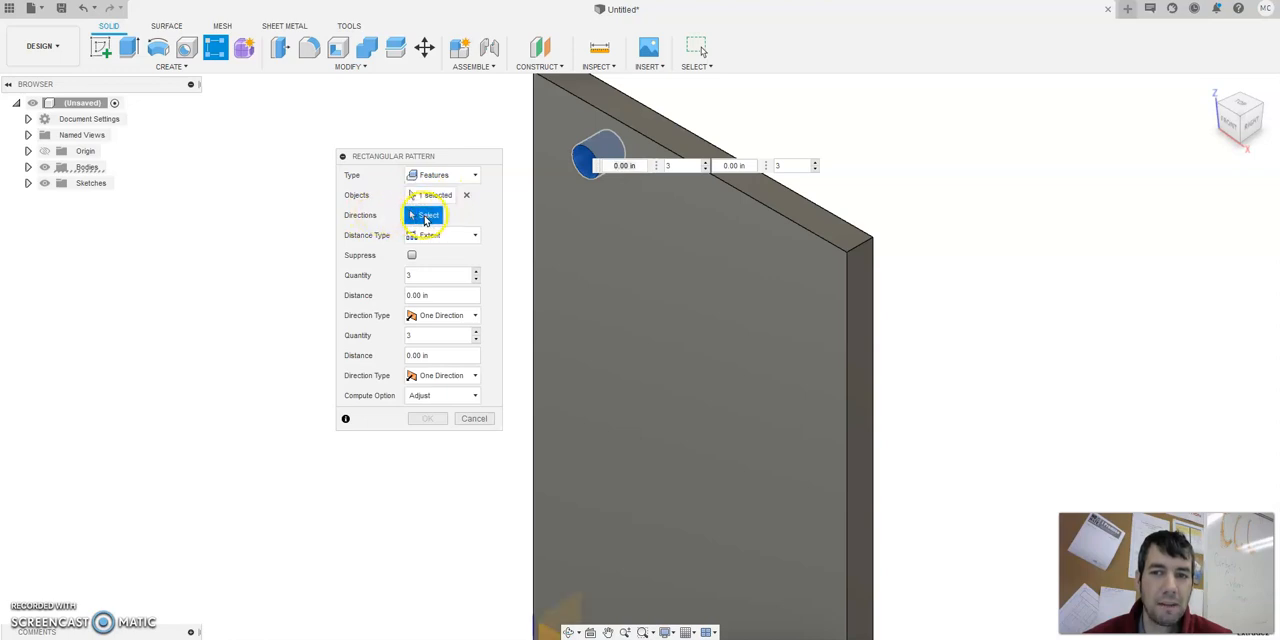
click(532, 240)
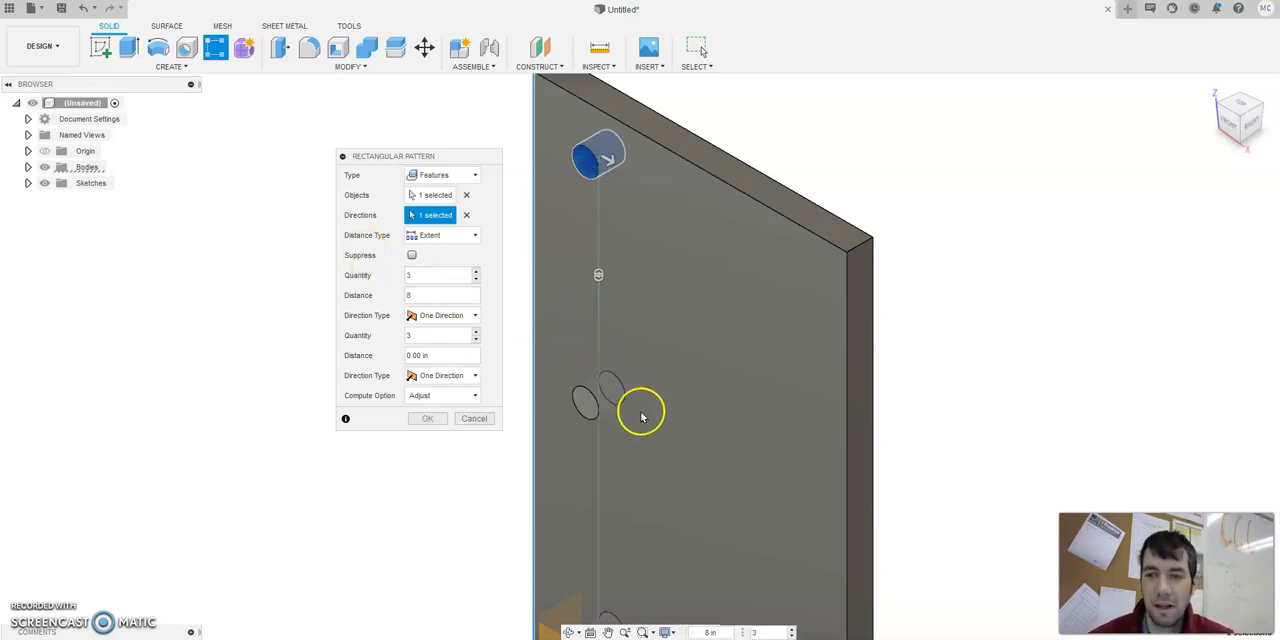
scroll(640, 423, down, 2)
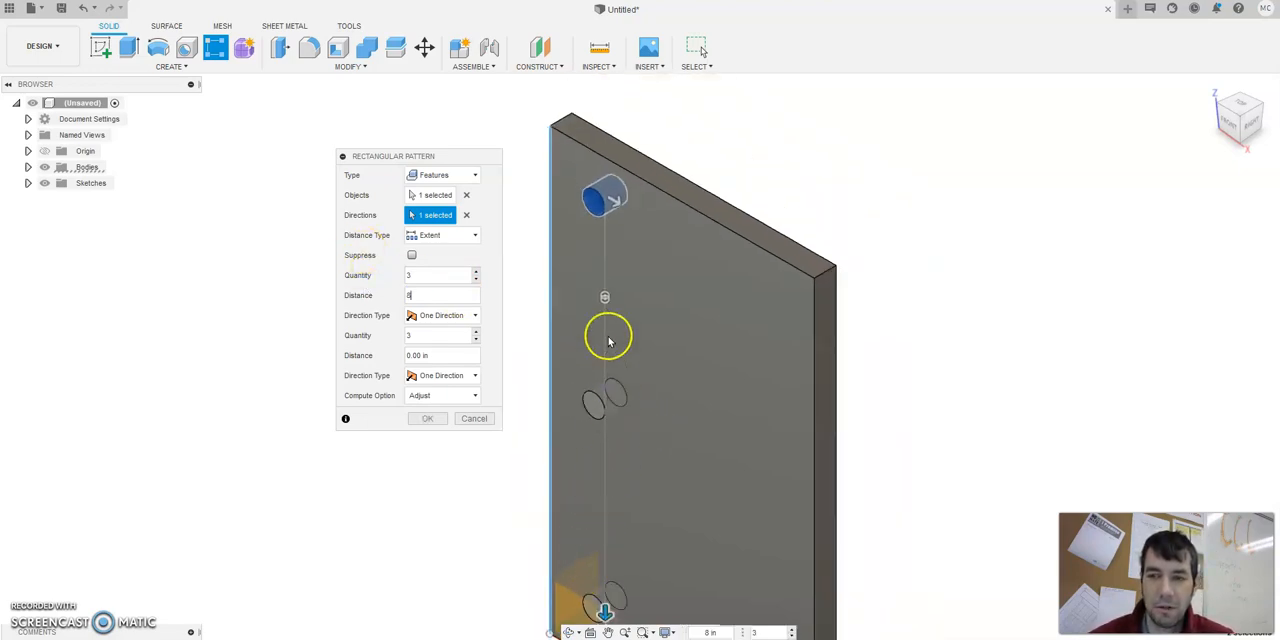
click(476, 273)
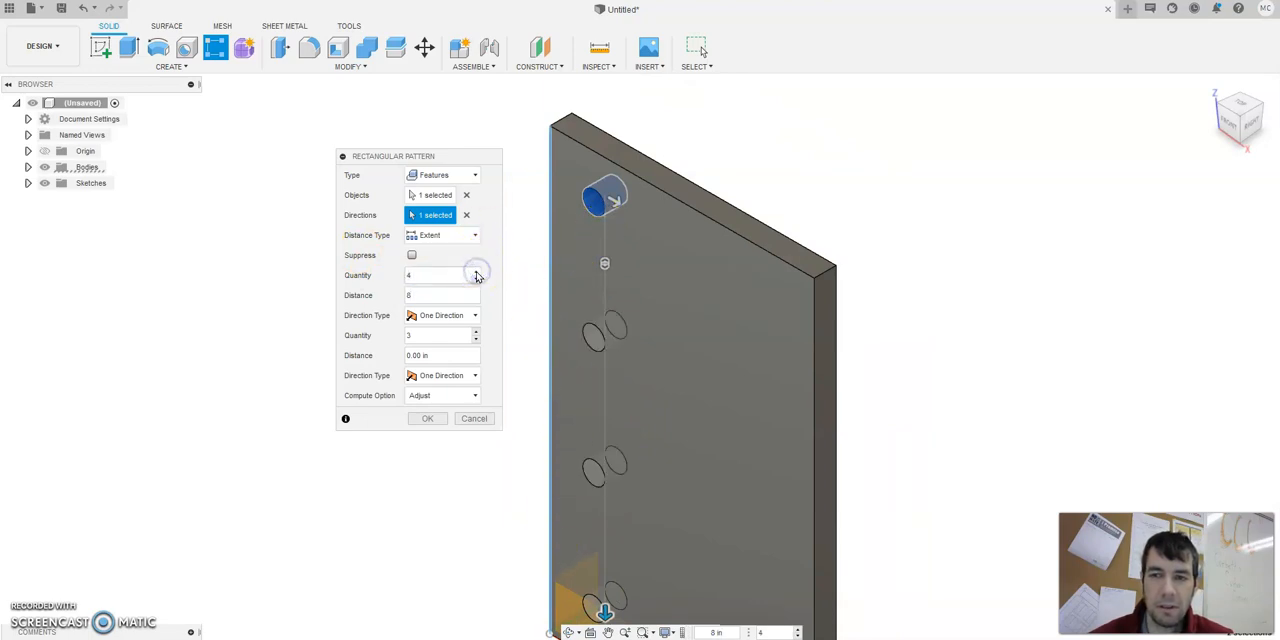
click(476, 272)
click(476, 272)
click(476, 272)
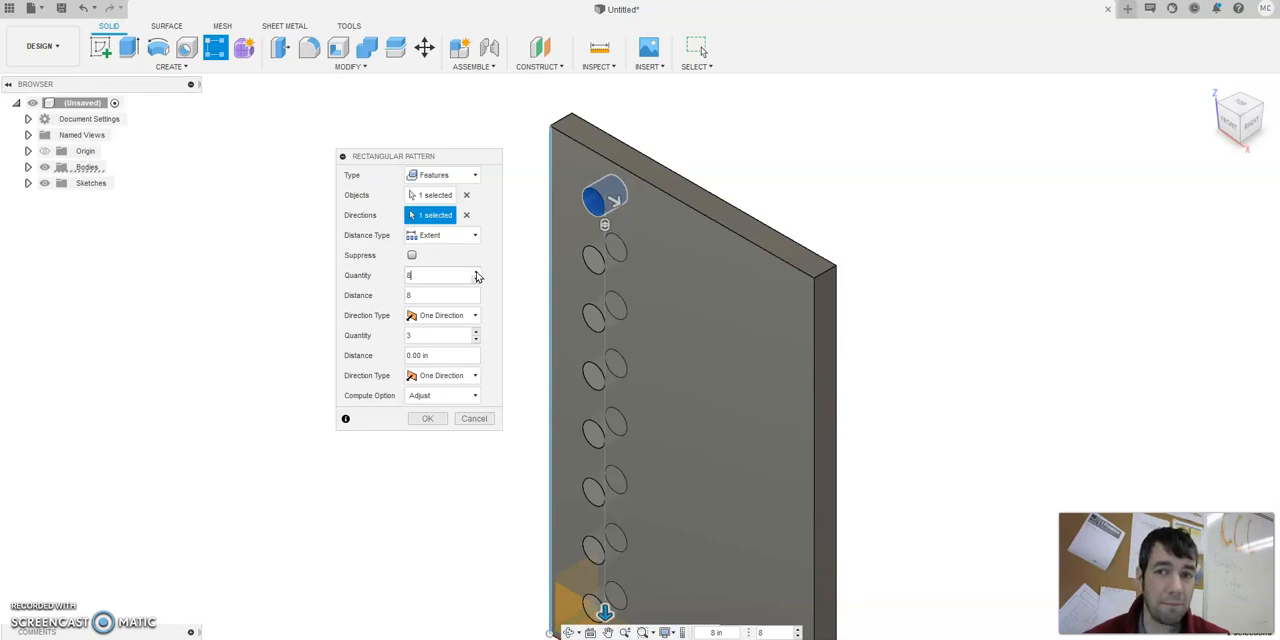
click(476, 272)
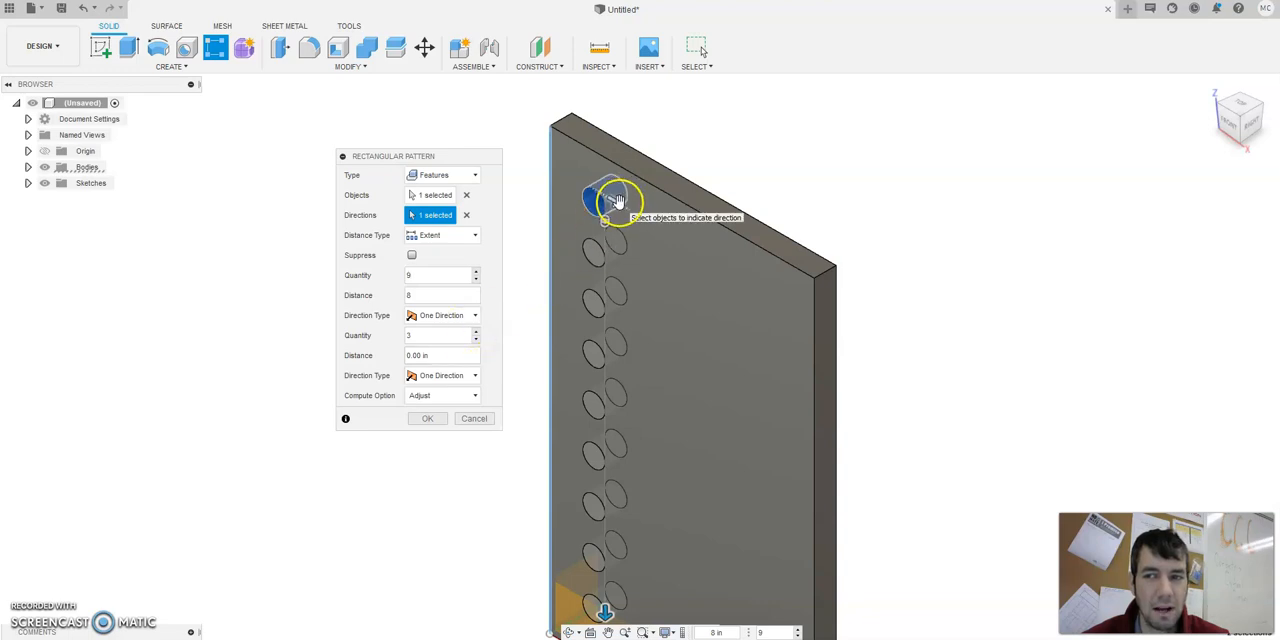
Set the hole pattern's second-direction distance to 4 in, after trying 6 in, and create the pattern.
drag(446, 355, 382, 347)
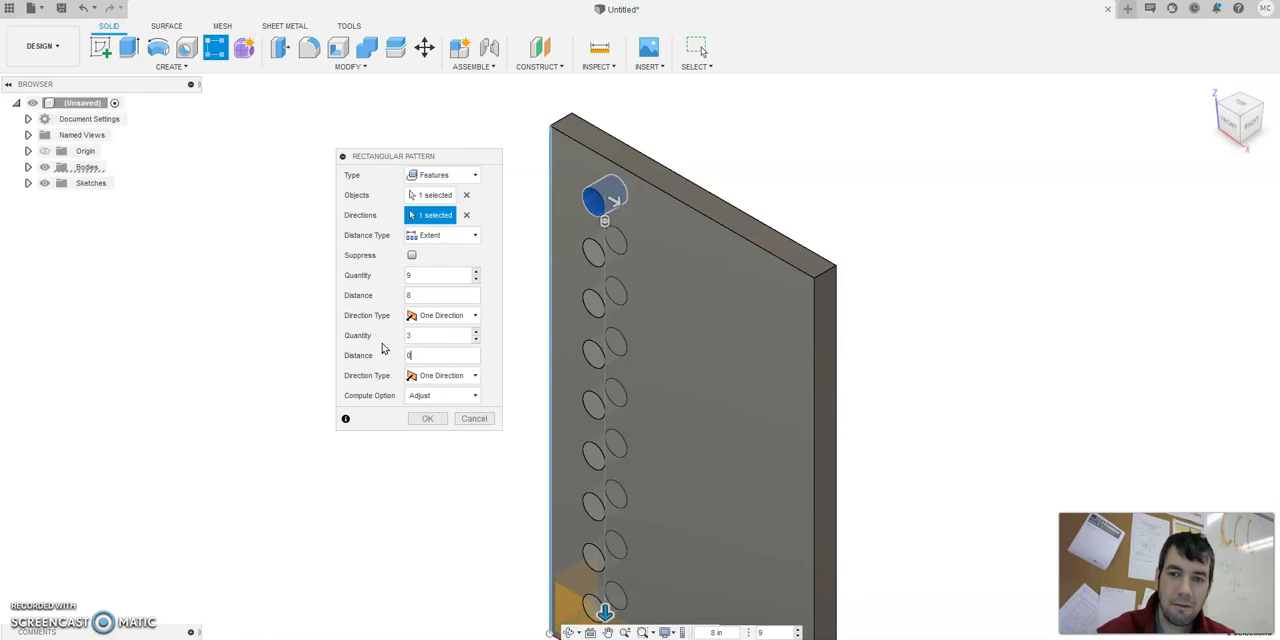
text(4)
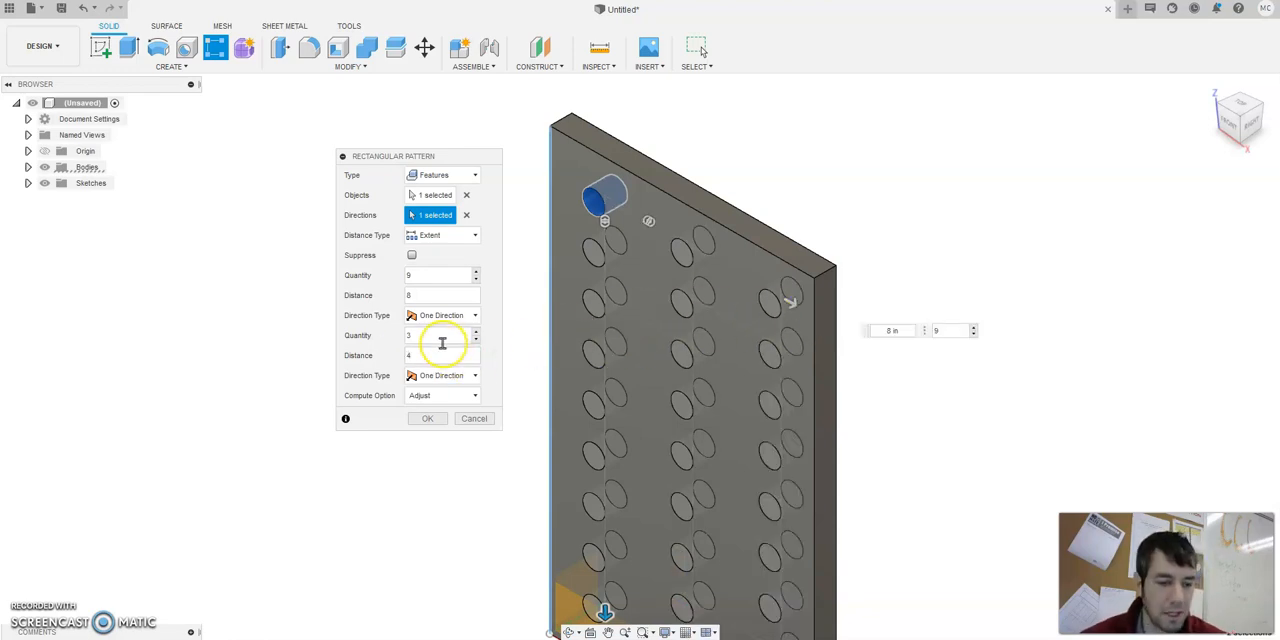
text(6)
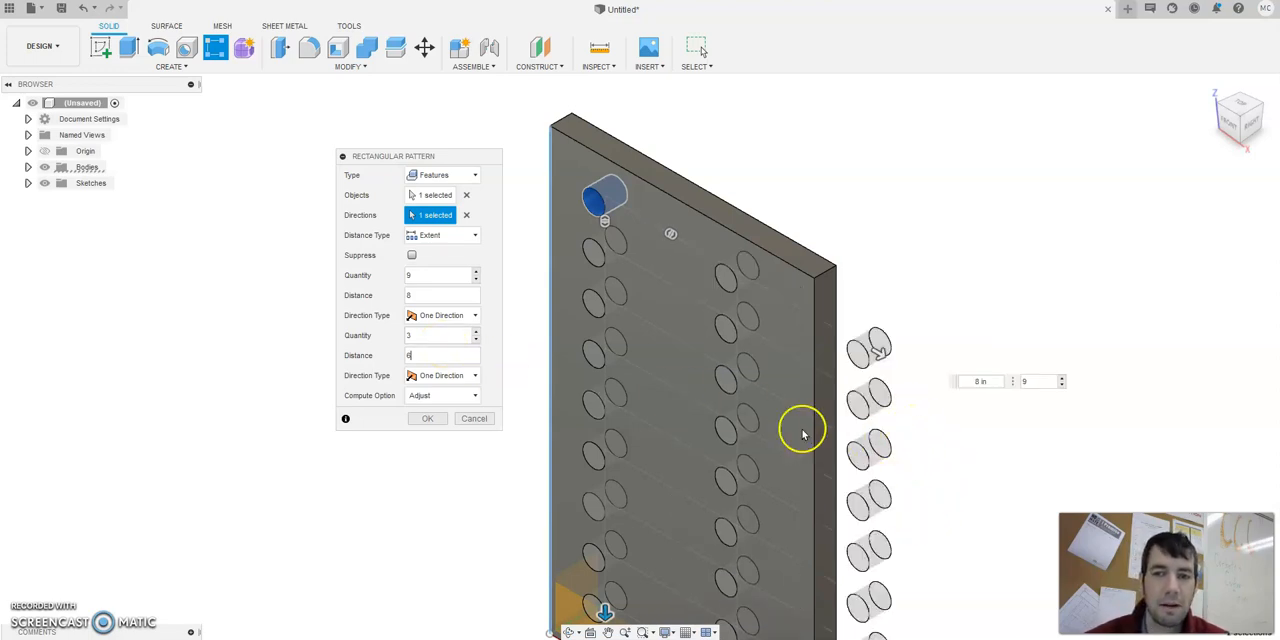
text(4)
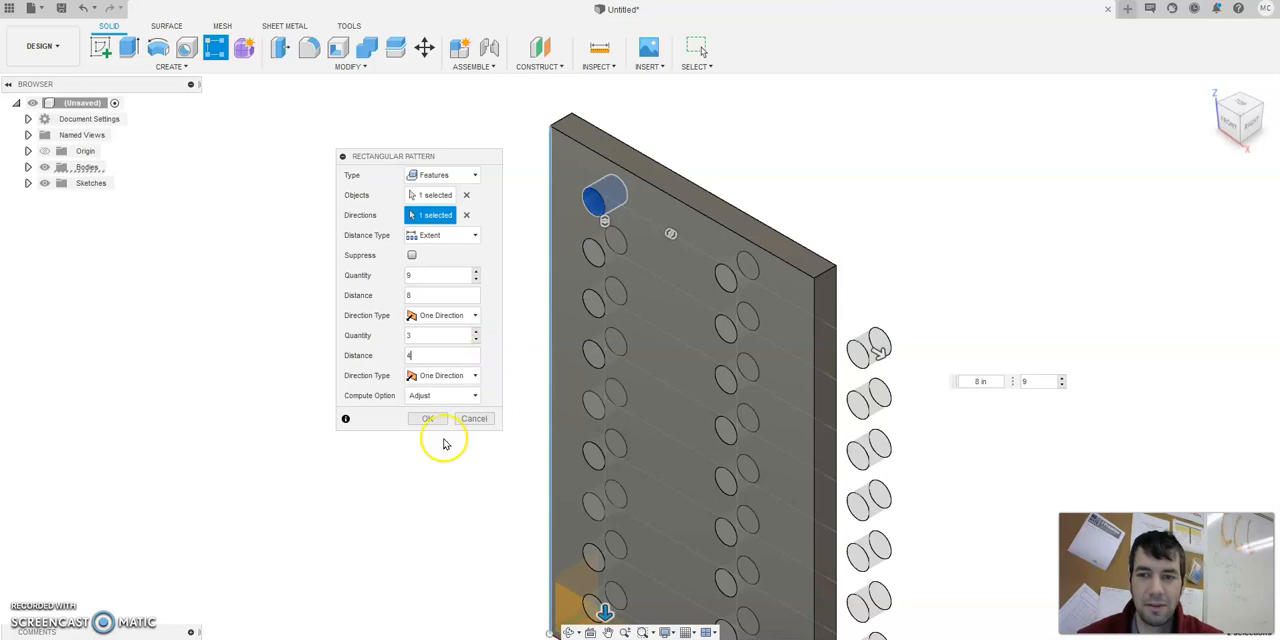
click(427, 419)
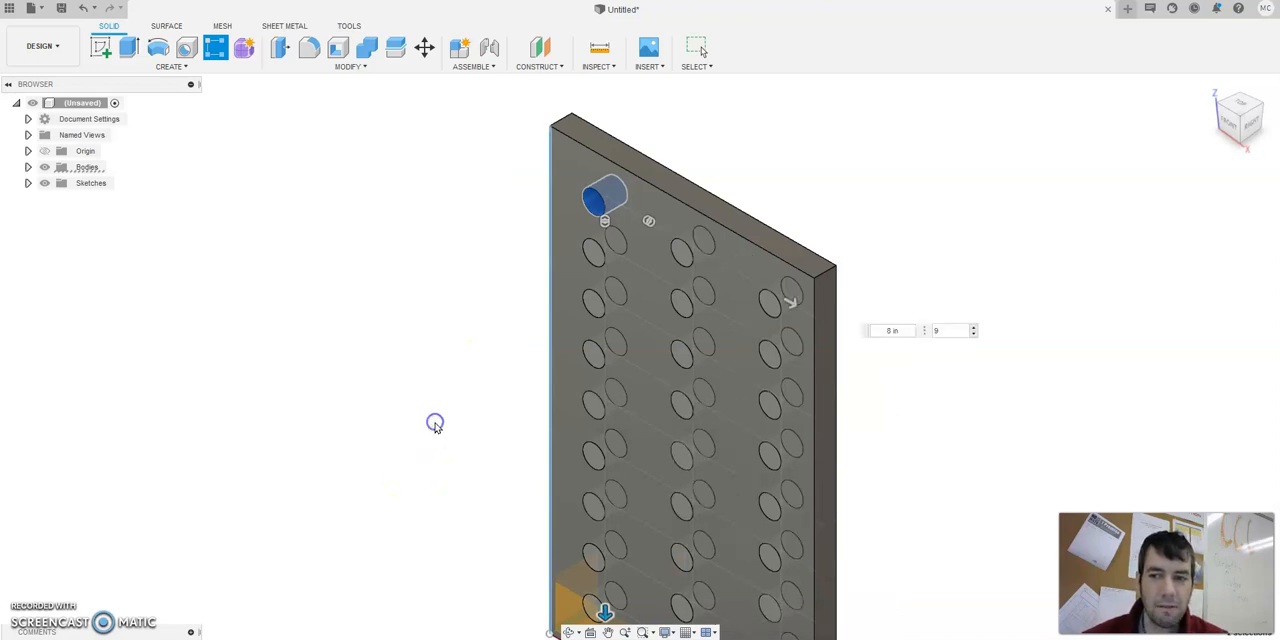